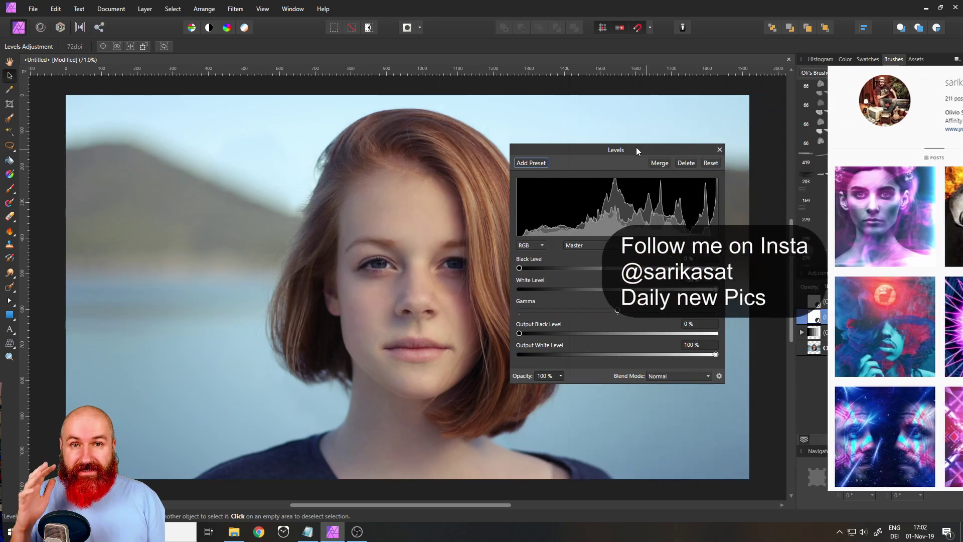
Step: Delete the existing Levels adjustment and add a new Levels adjustment directly above the group
mouse_move(637, 148)
mouse_down()
mouse_move(632, 134)
mouse_move(634, 146)
mouse_up()
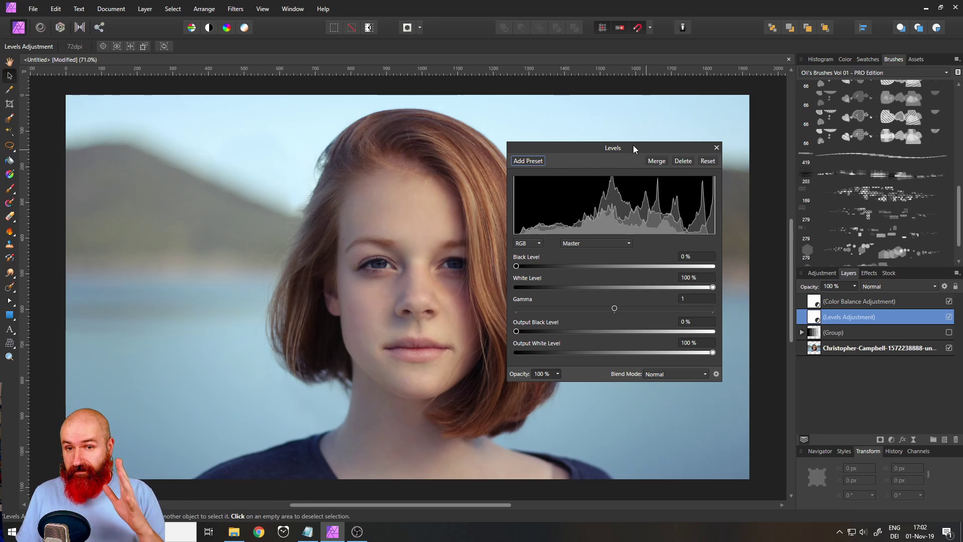
click(717, 148)
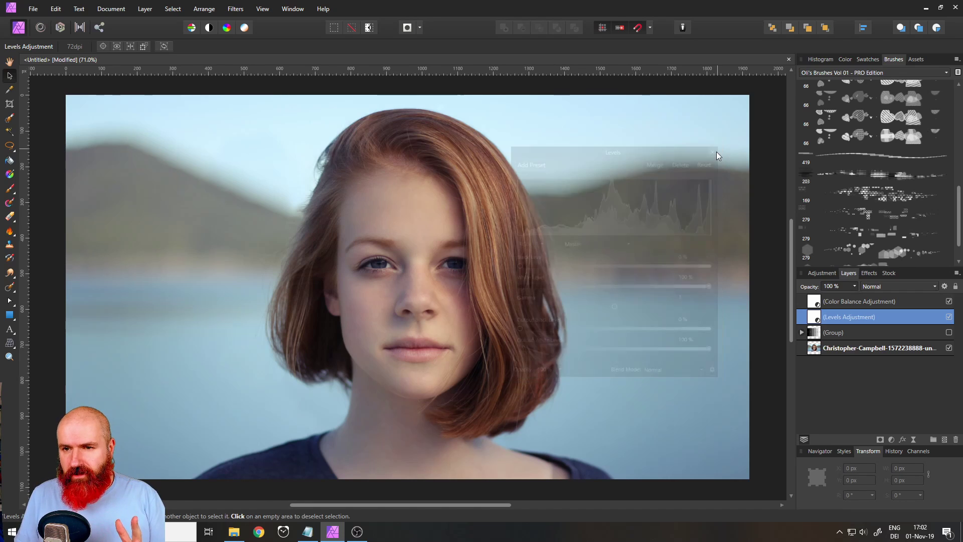
drag(889, 316, 873, 333)
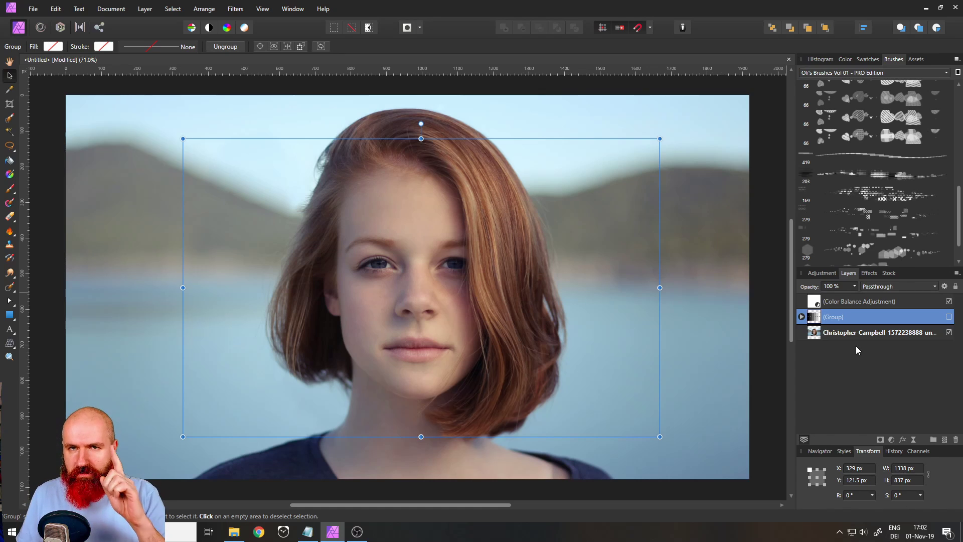
click(891, 440)
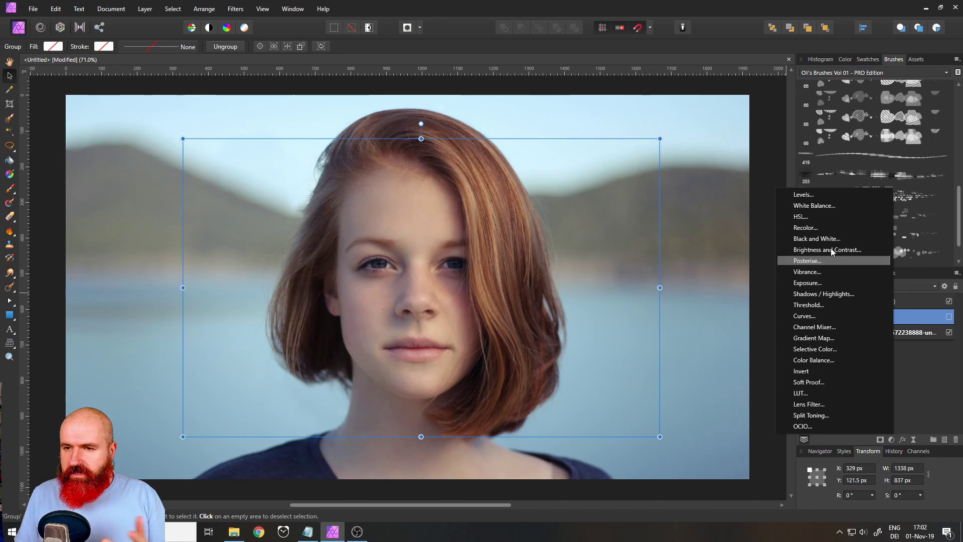
click(811, 194)
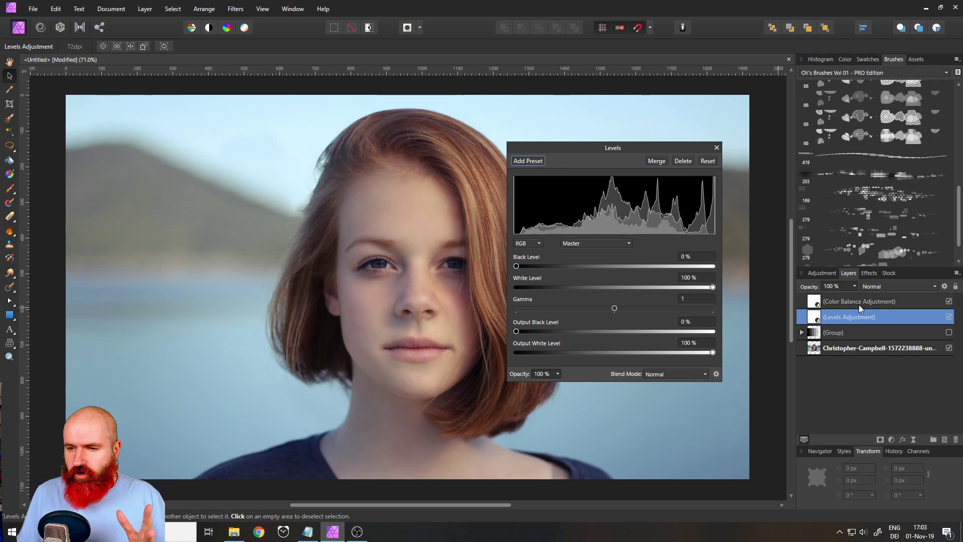
Step: Show the greyscale bar group without the portrait layer, and reopen the Levels adjustment beside the bars
click(949, 332)
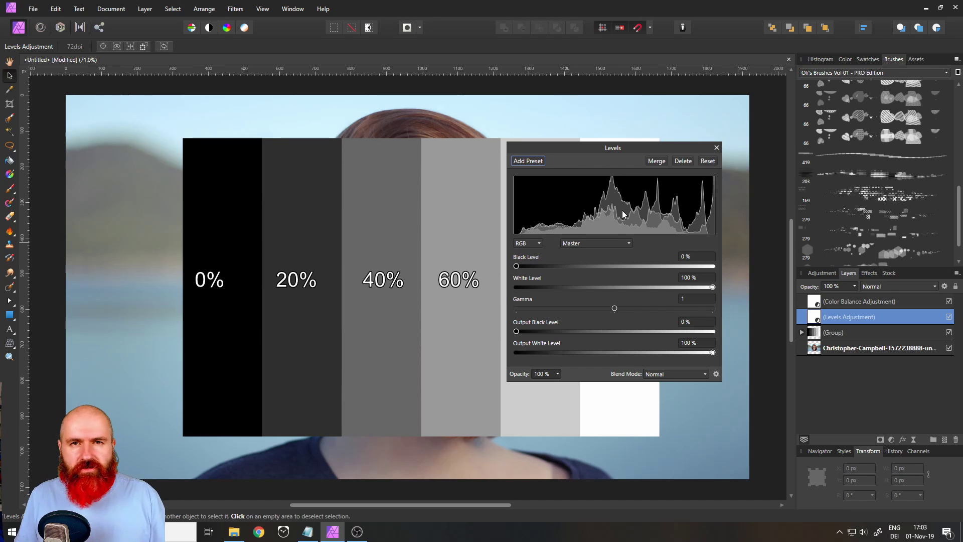
click(716, 148)
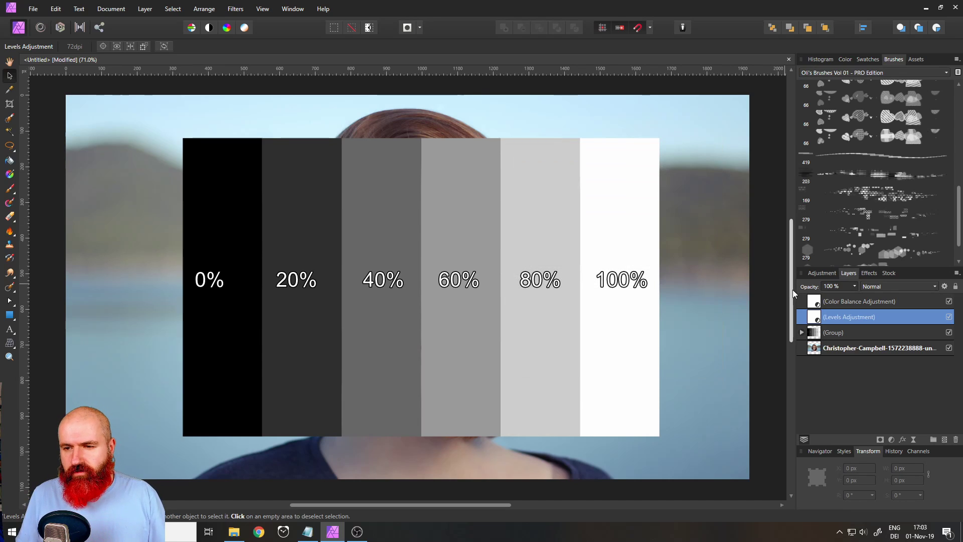
double_click(813, 317)
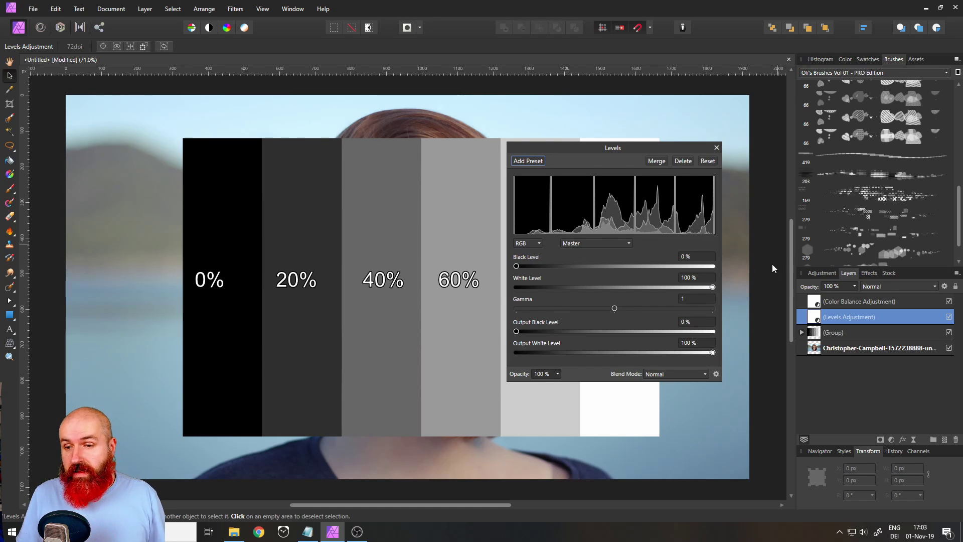
click(716, 148)
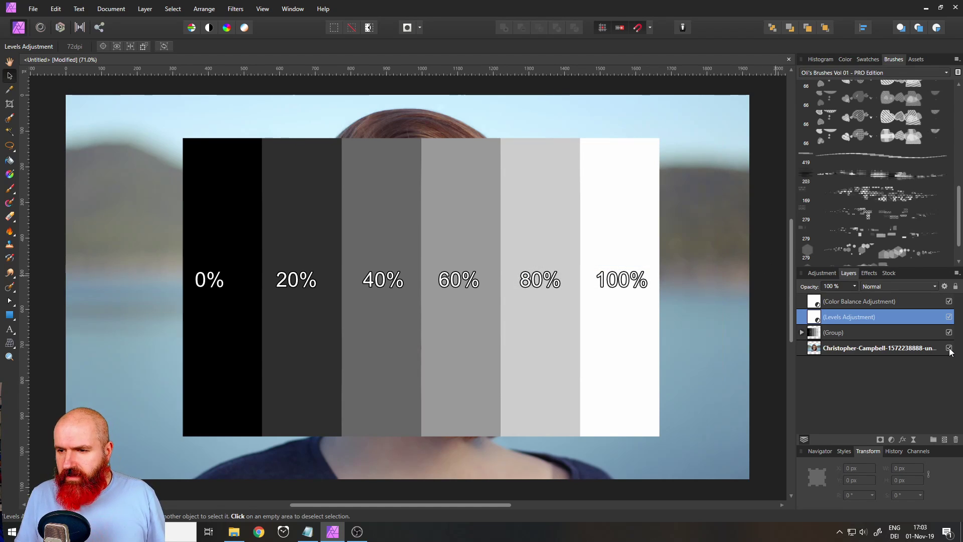
click(949, 348)
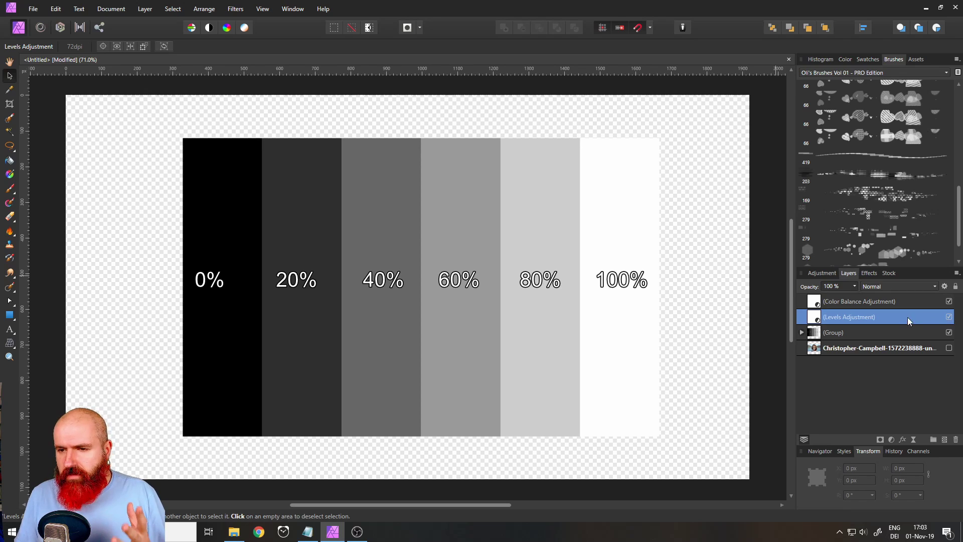
click(817, 316)
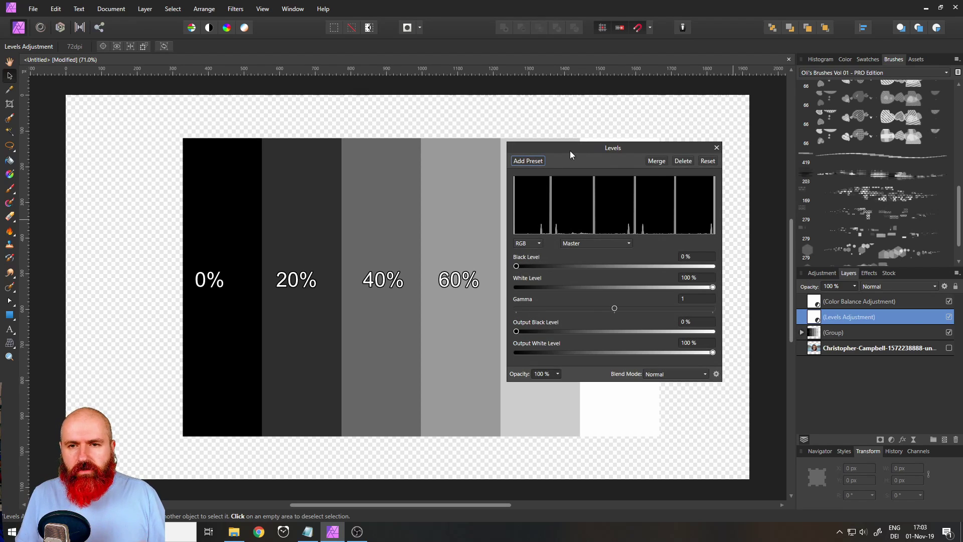
drag(570, 146, 731, 163)
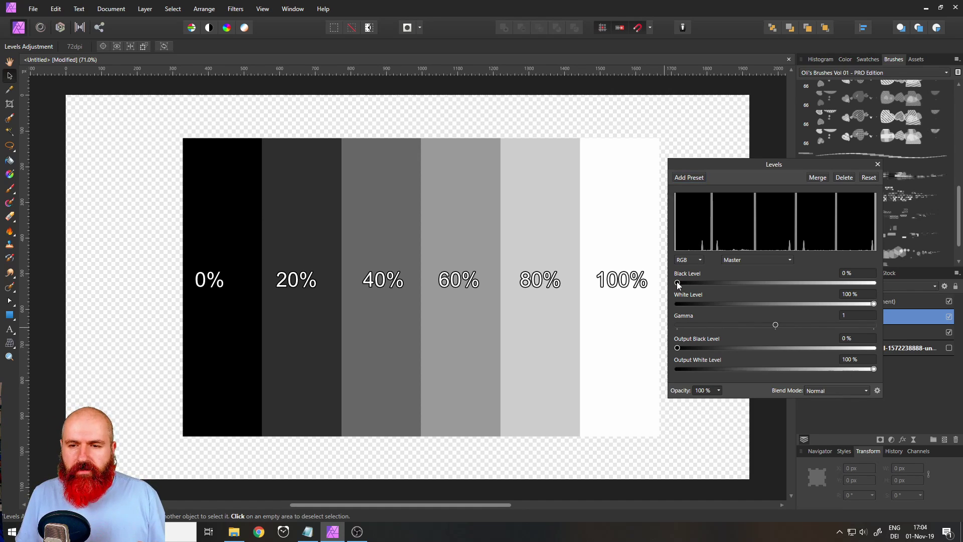
Step: Try the Levels black level at 19% and 11% and the white level at 5%, restoring them to 0% and 100%
drag(677, 282, 715, 280)
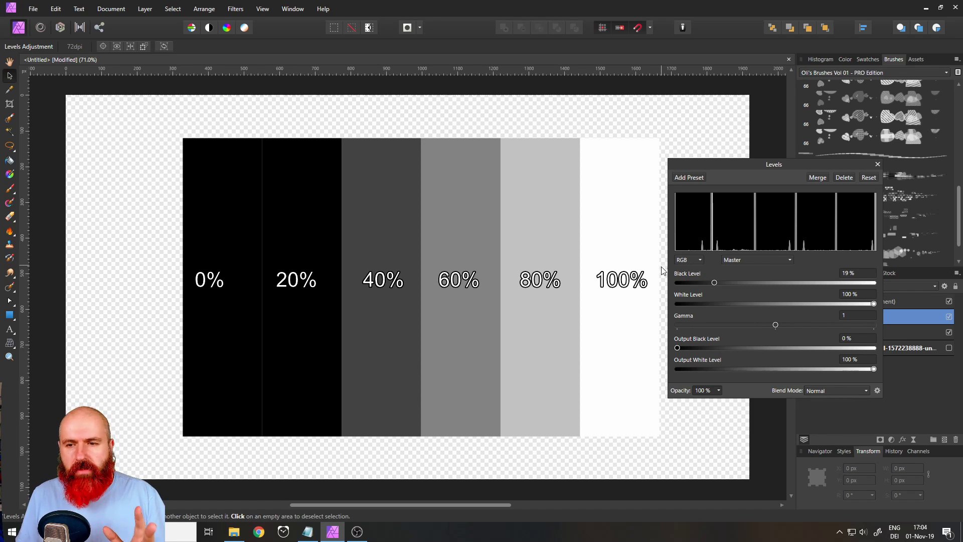
drag(715, 281, 671, 279)
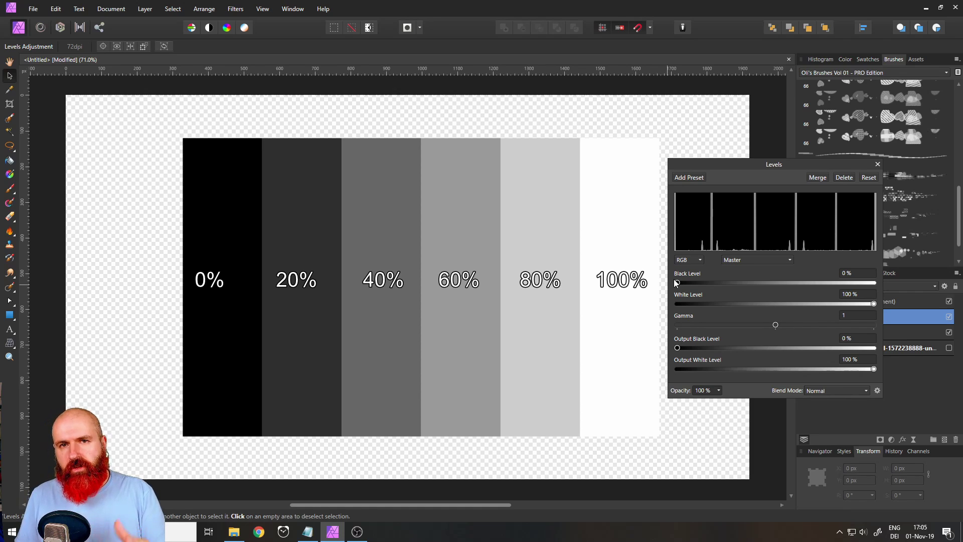
drag(676, 282, 700, 285)
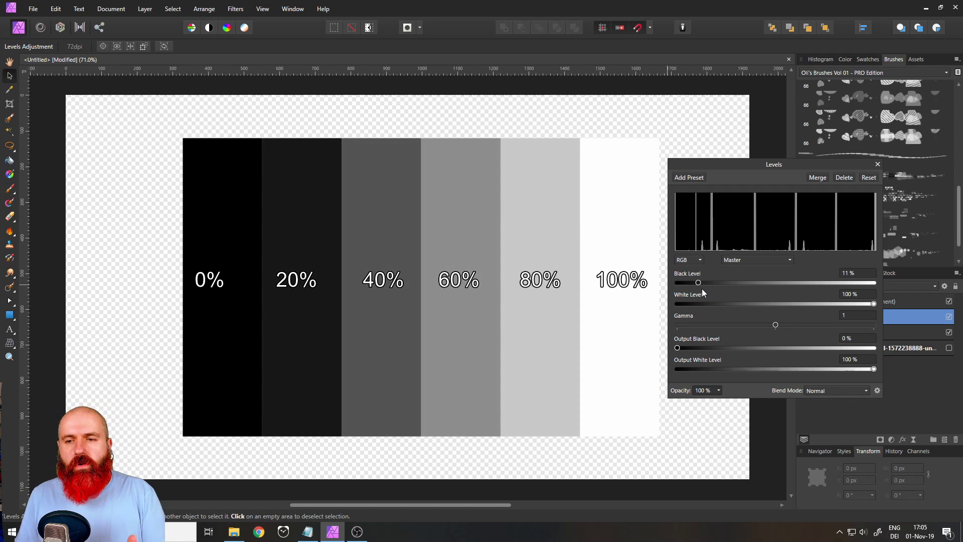
drag(699, 283, 677, 282)
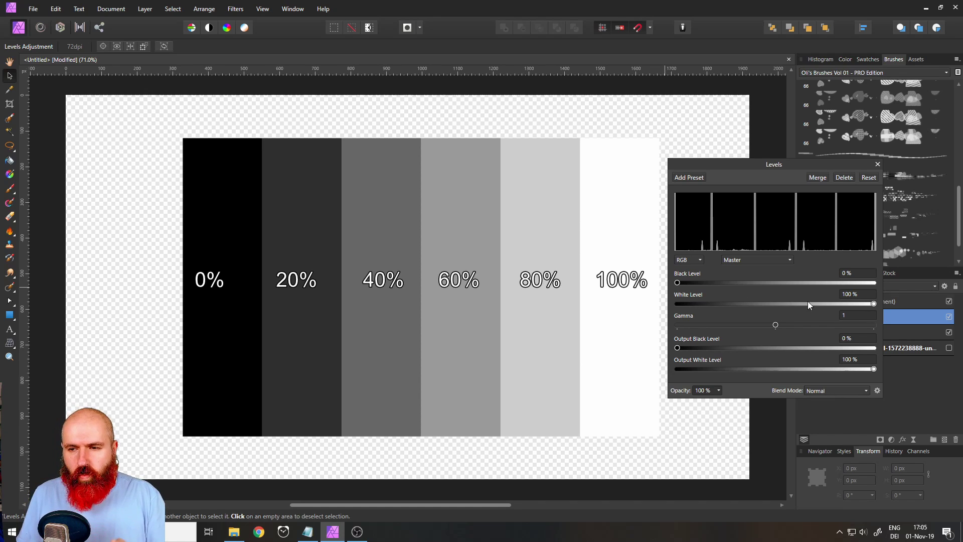
drag(875, 303, 687, 304)
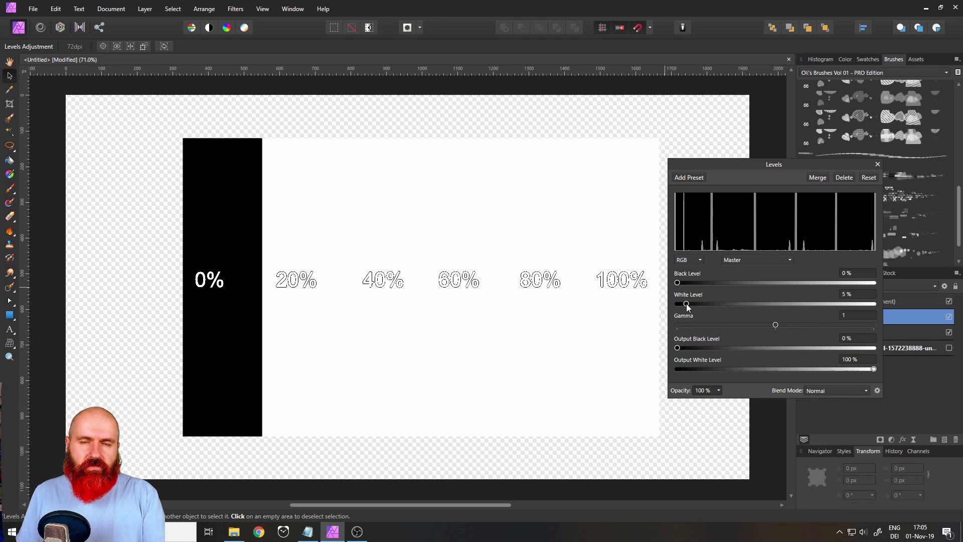
drag(686, 303, 839, 305)
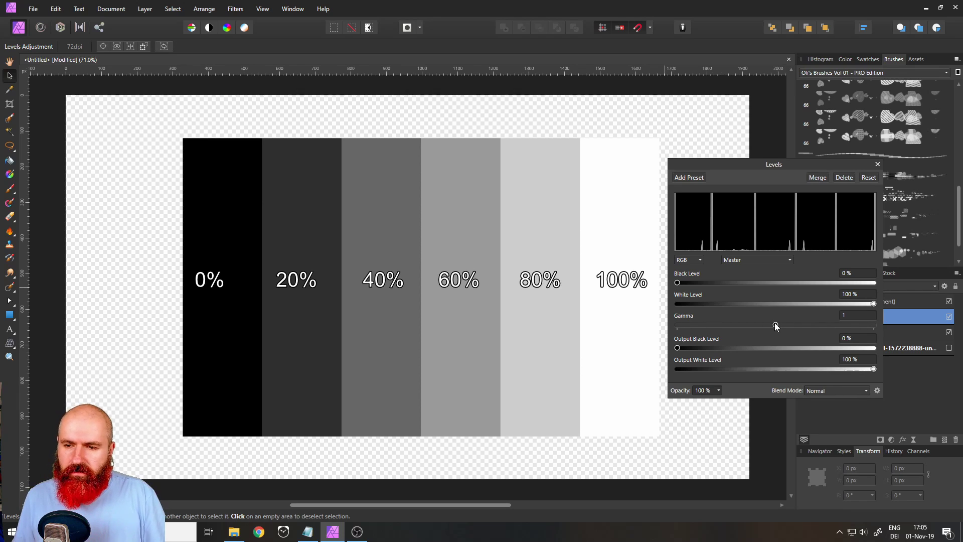
Step: Try the Levels gamma at 0.903, 0.388 and 1.505 on the grey bars, and return it to 1
mouse_move(774, 325)
mouse_down()
mouse_move(724, 325)
mouse_move(849, 324)
mouse_move(692, 323)
mouse_move(833, 327)
mouse_move(736, 325)
mouse_move(766, 327)
mouse_up()
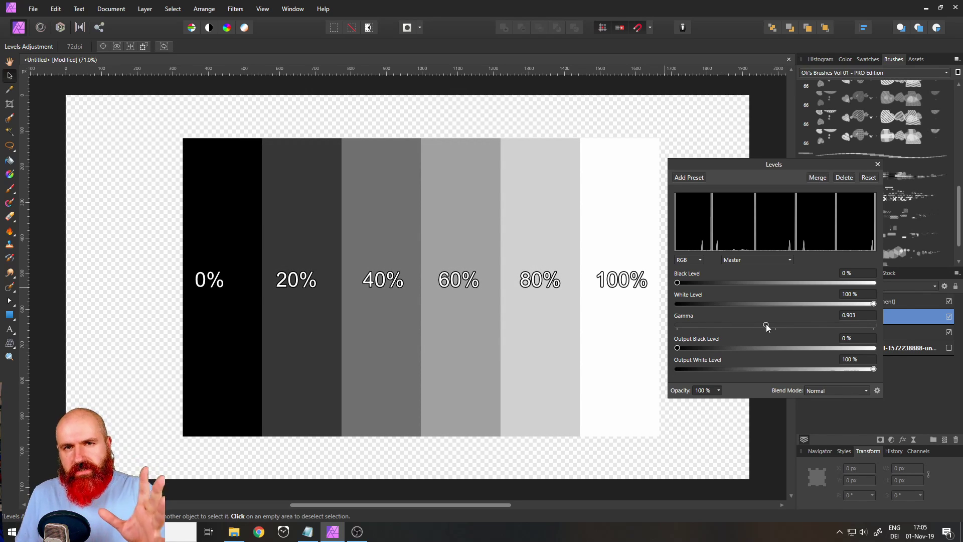
drag(767, 327, 717, 325)
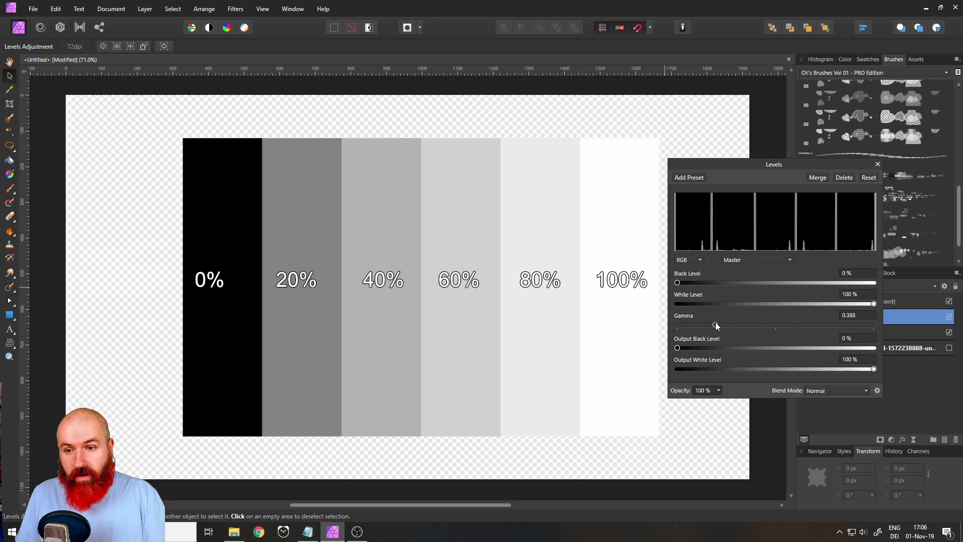
drag(716, 324, 826, 324)
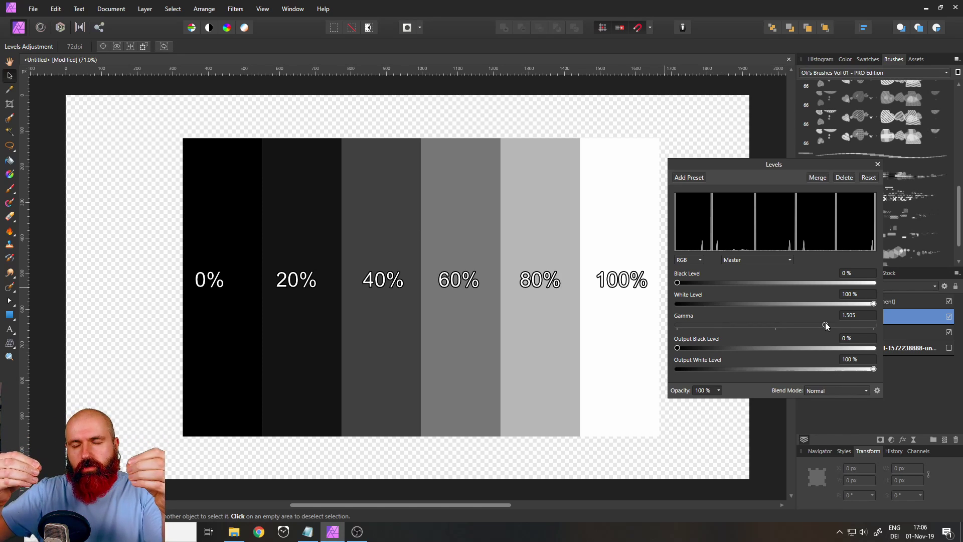
drag(826, 323, 776, 326)
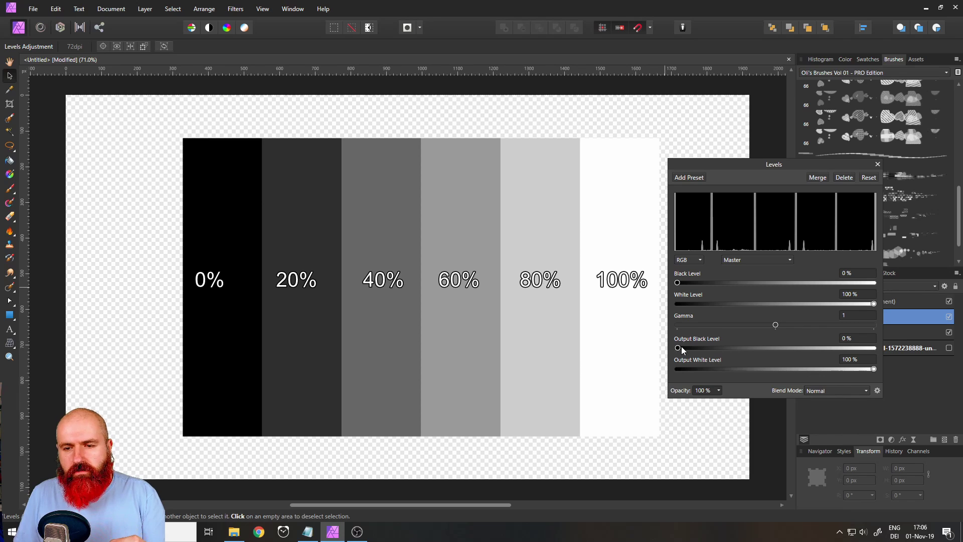
Step: Try the output black level at 23% and 57% and test the output white level, restoring them to 0% and 100%
drag(681, 347, 724, 346)
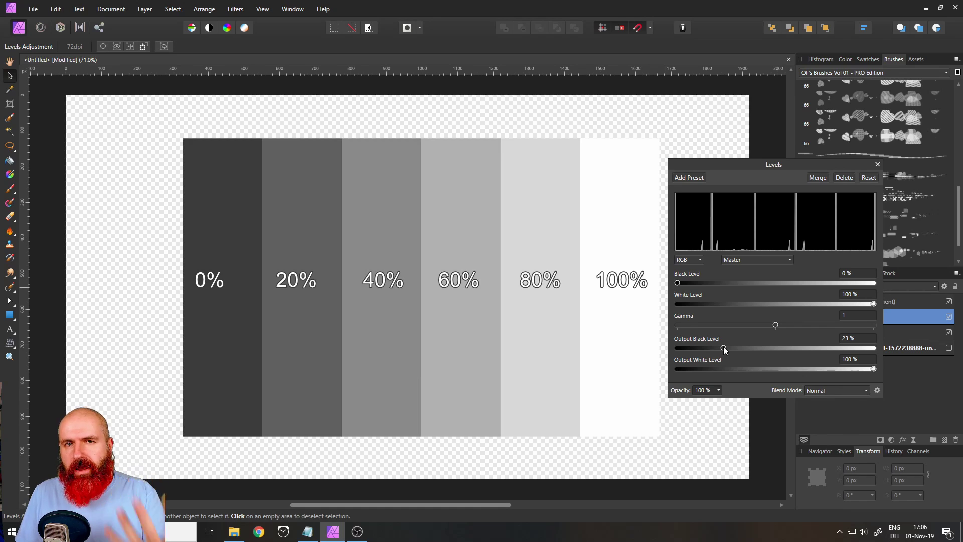
drag(725, 348, 781, 347)
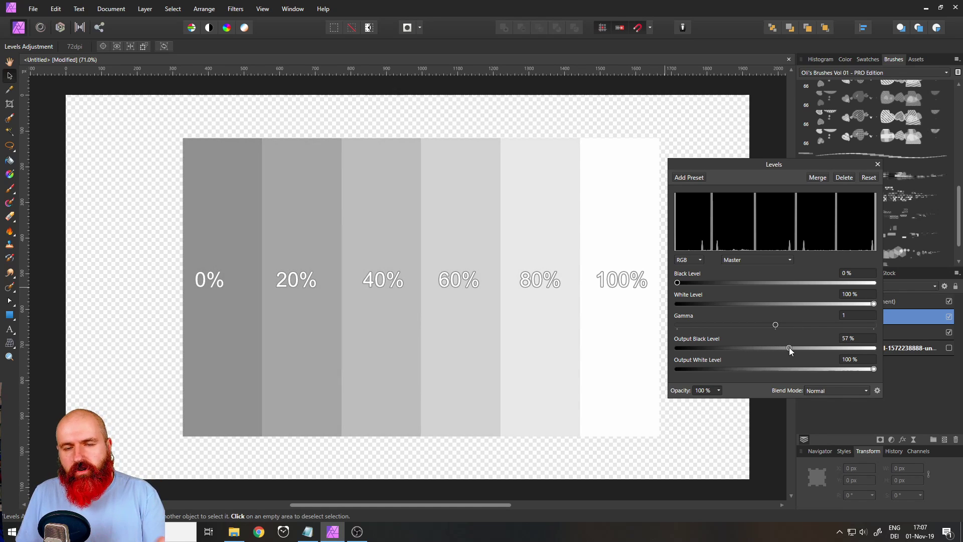
drag(789, 347, 677, 347)
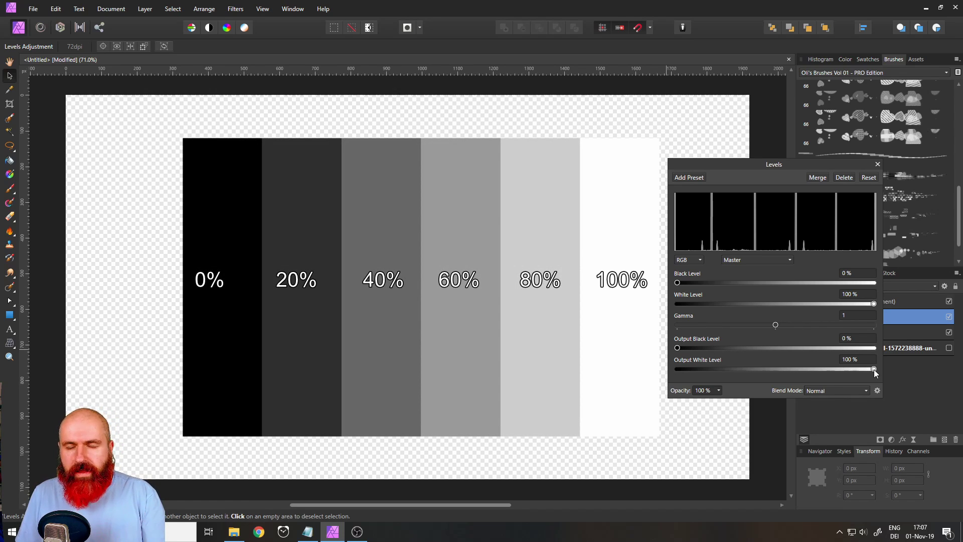
mouse_move(874, 369)
mouse_down()
mouse_move(681, 370)
mouse_move(878, 370)
mouse_up()
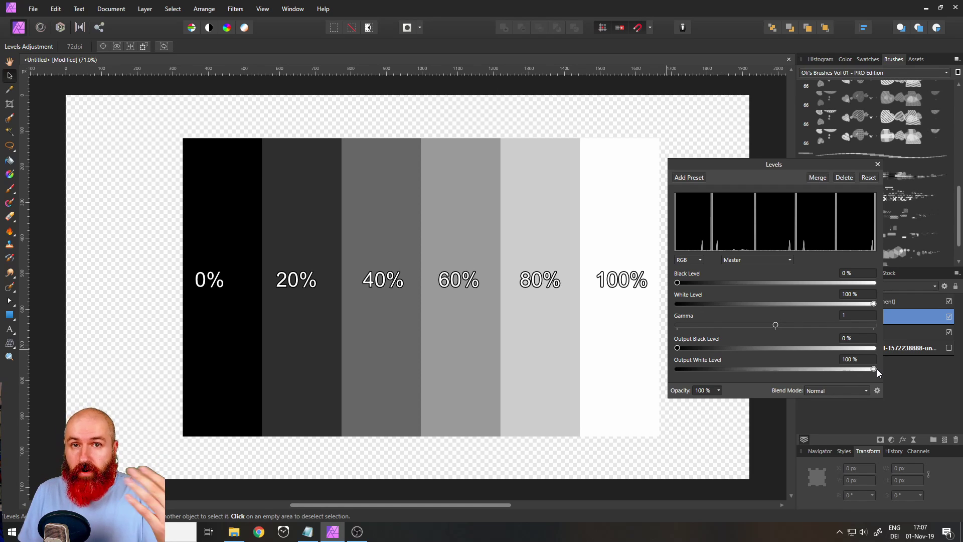
drag(677, 348, 709, 350)
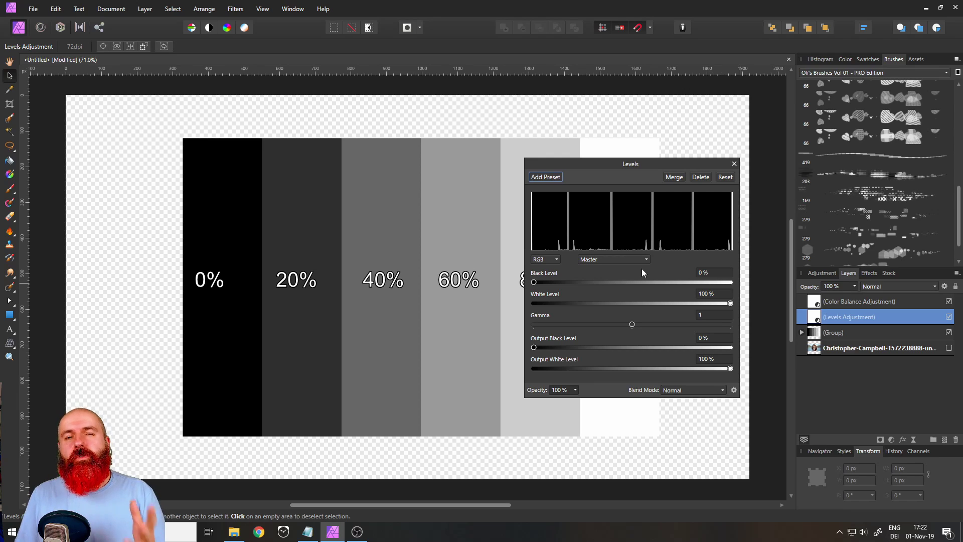
Step: Switch the Levels adjustment from Master to the Red channel and reposition its dialog beside the grey bars
click(596, 260)
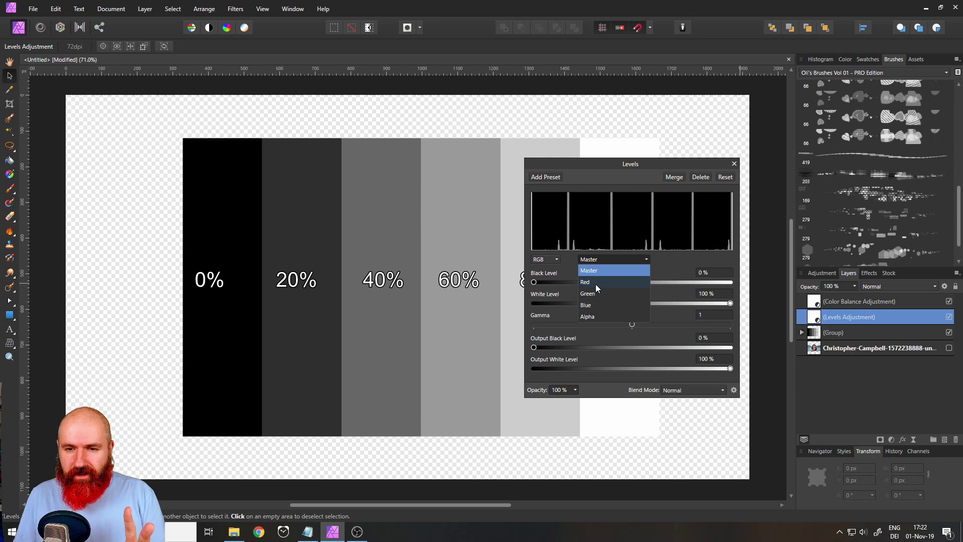
click(595, 284)
drag(565, 164, 761, 203)
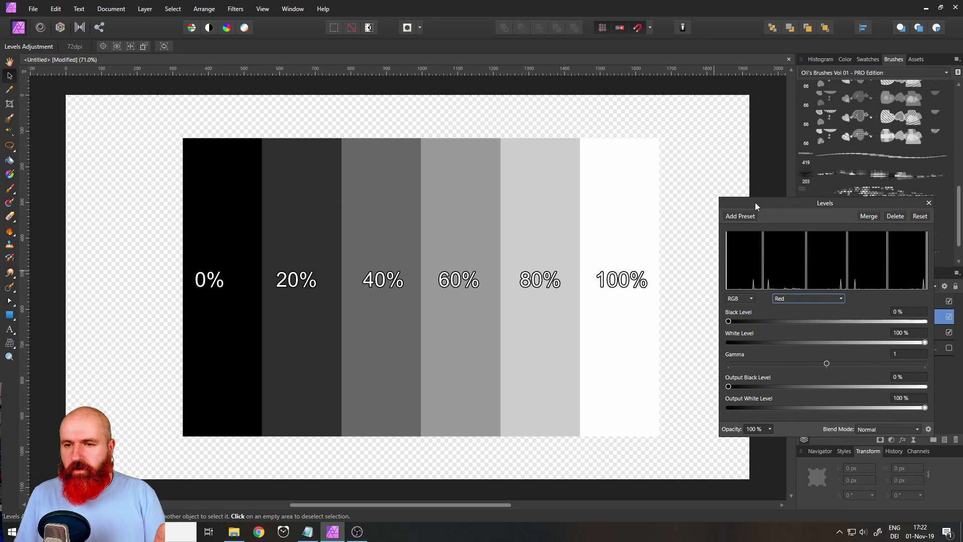
drag(756, 206, 687, 188)
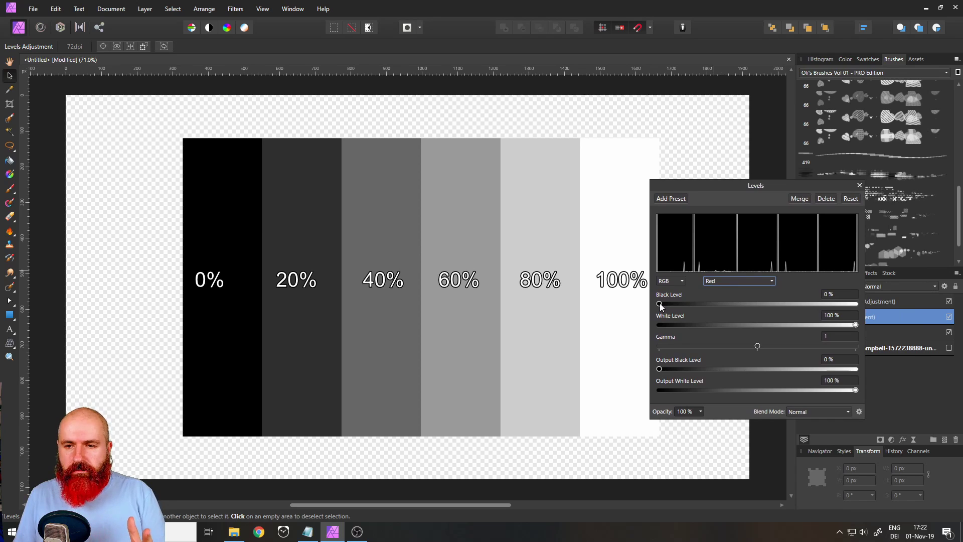
Step: Try the Red channel's black level at 69% and 75% and its white level at 42%, restoring them to 0% and 100%
drag(661, 305, 795, 304)
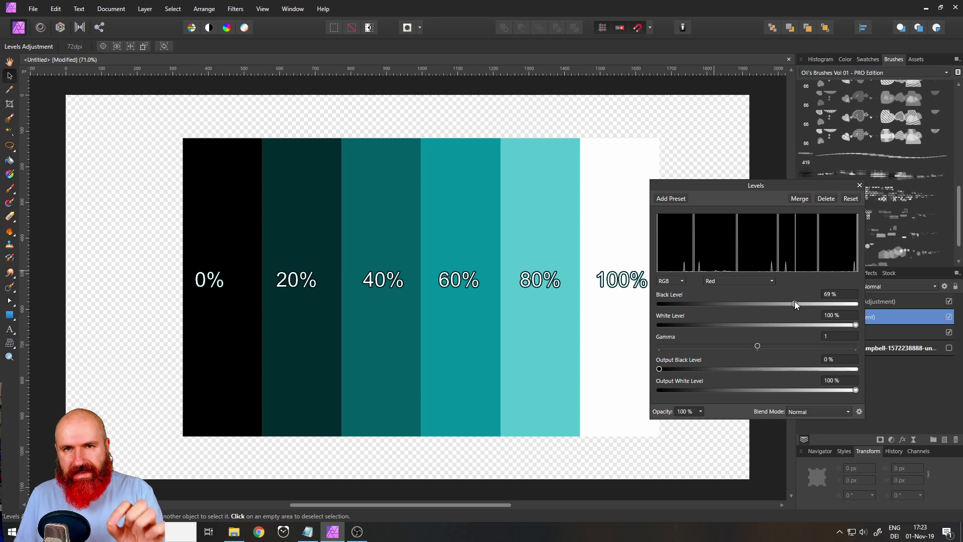
drag(796, 304, 806, 304)
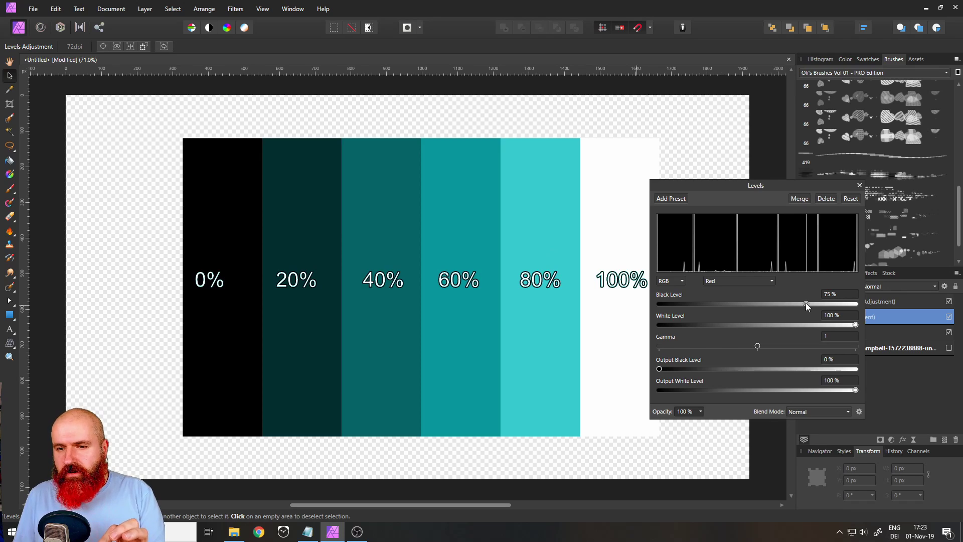
drag(806, 304, 653, 304)
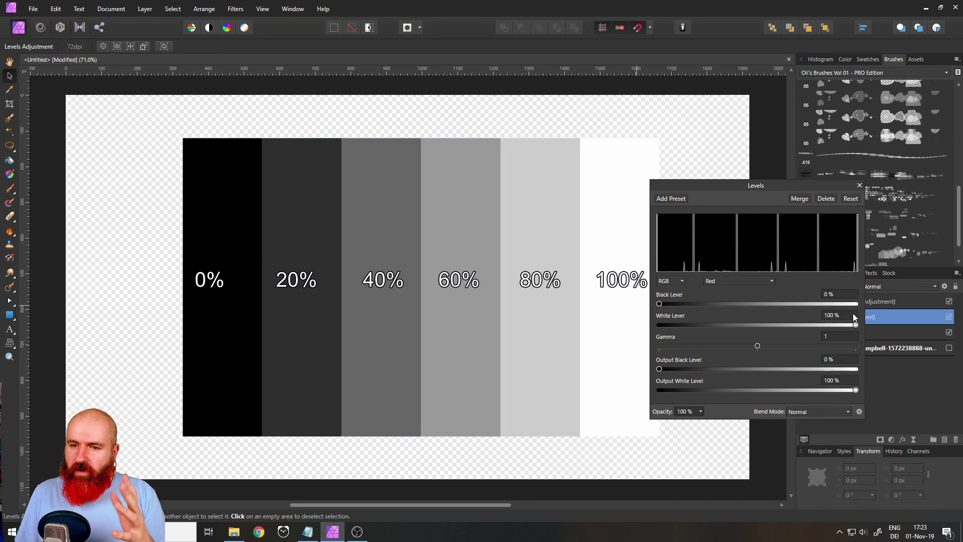
drag(856, 325, 742, 325)
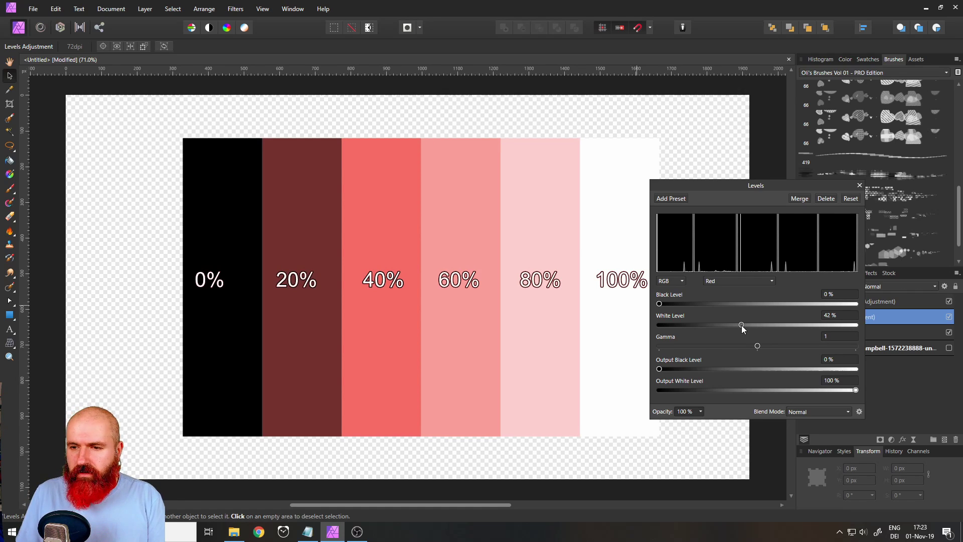
drag(741, 325, 863, 324)
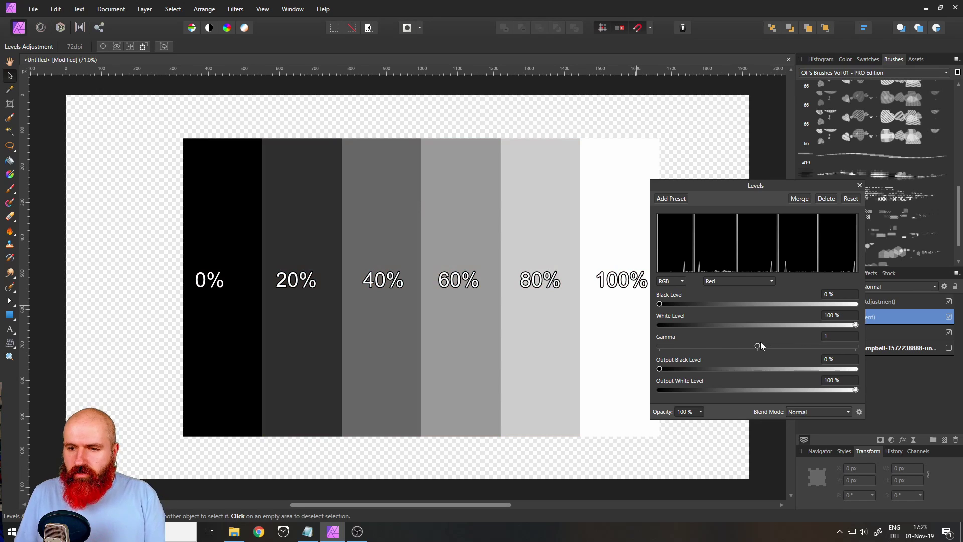
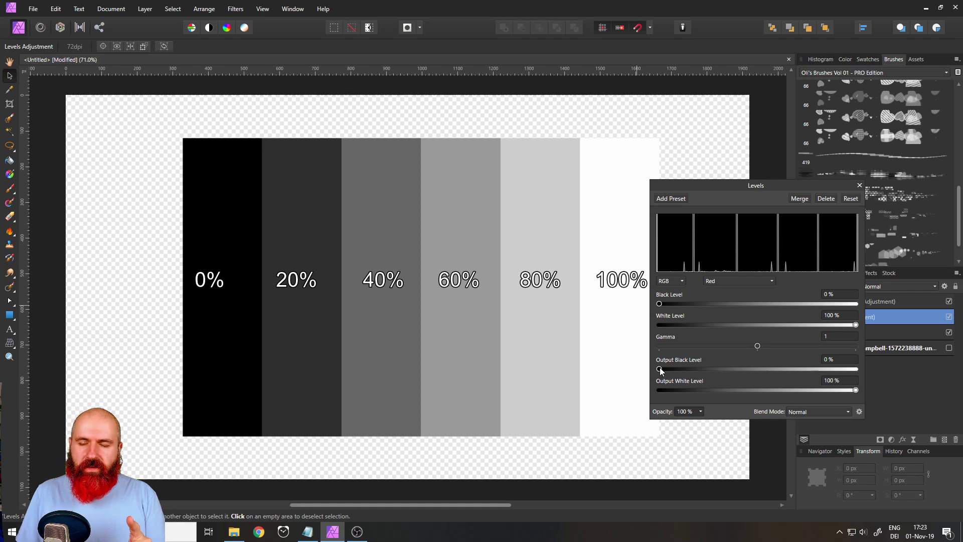
Step: Try the Red channel's output black level at 49% and output white level at 51%, restoring them to 0% and 100%
drag(660, 368, 756, 369)
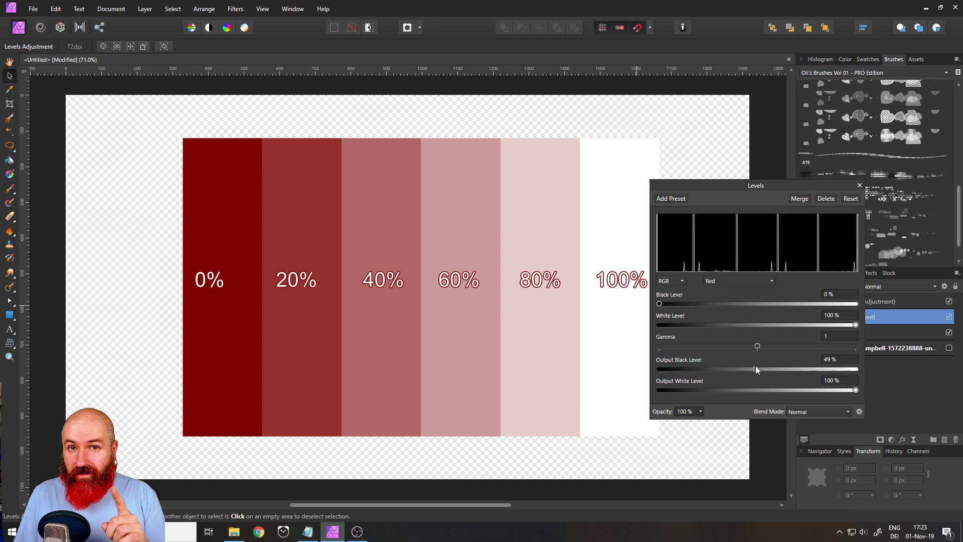
drag(755, 369, 660, 369)
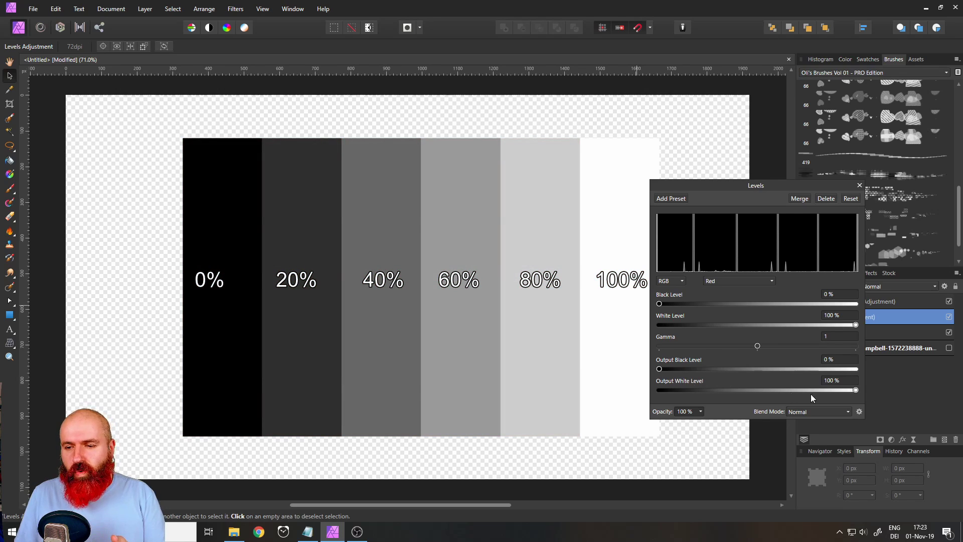
drag(855, 390, 761, 390)
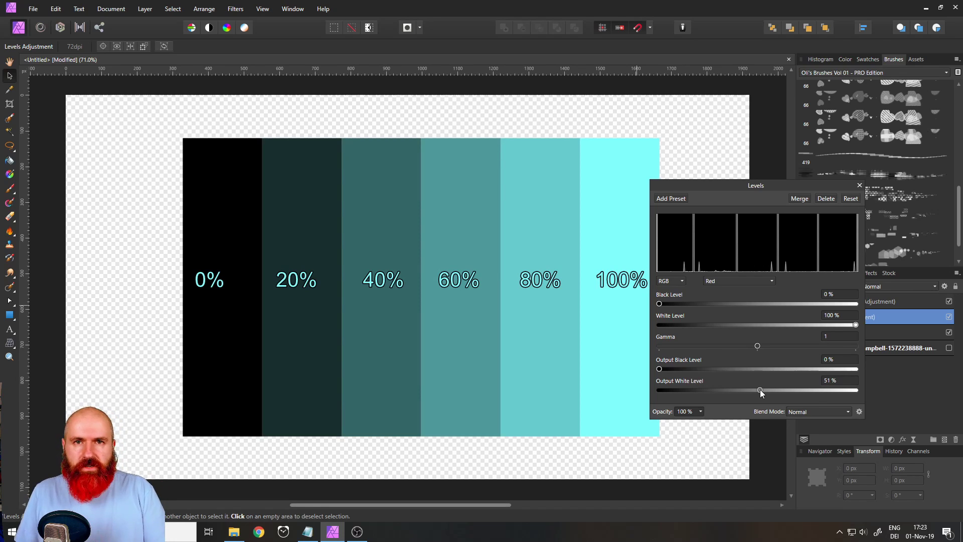
drag(760, 389, 859, 386)
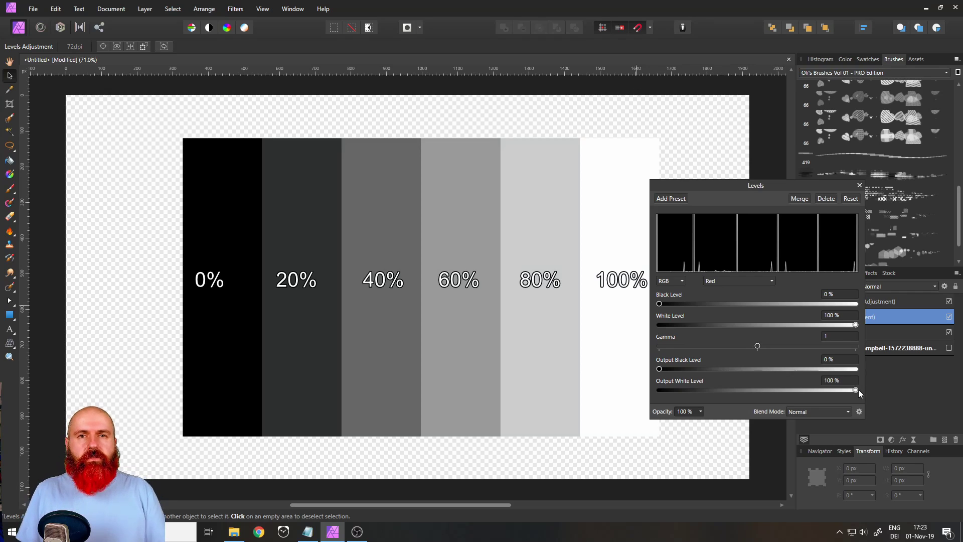
Step: Show the portrait photo instead of the grey bars and try Red's black level at 18% and white level at 85%, restoring 0% and 100%
click(949, 332)
click(950, 348)
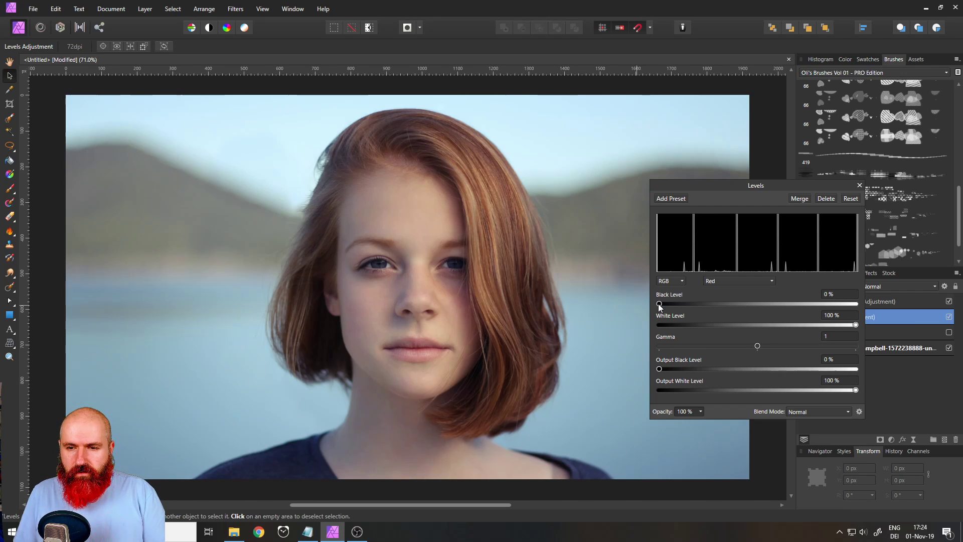
drag(659, 304, 694, 303)
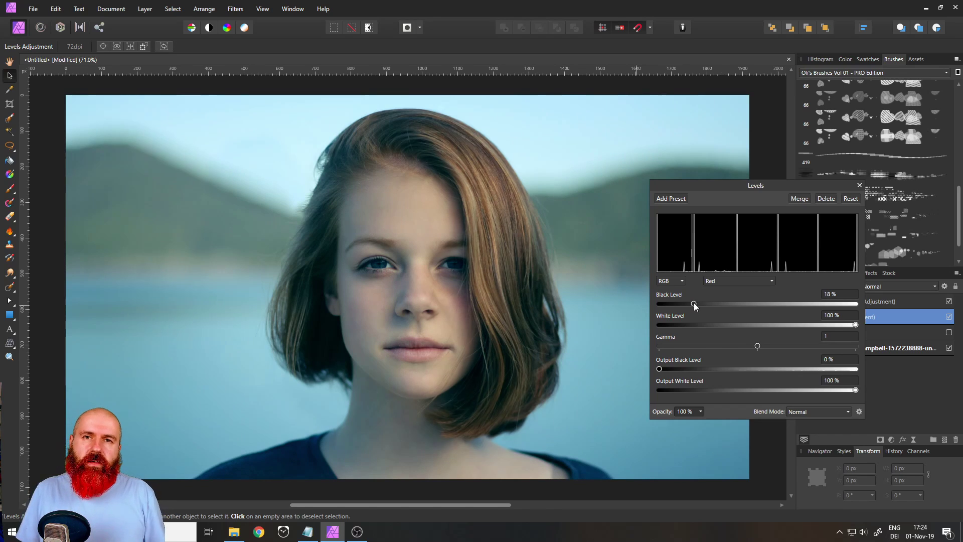
drag(694, 303, 645, 301)
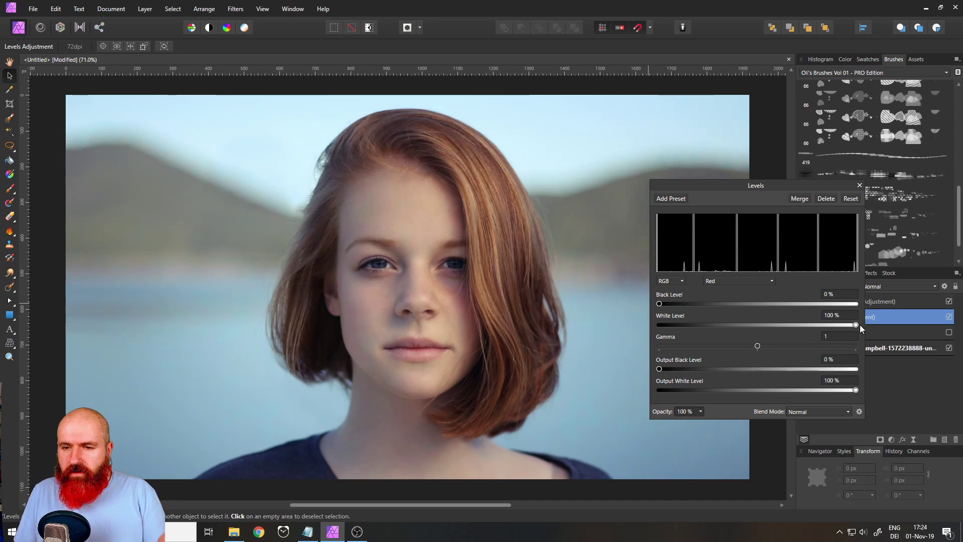
drag(857, 324, 826, 324)
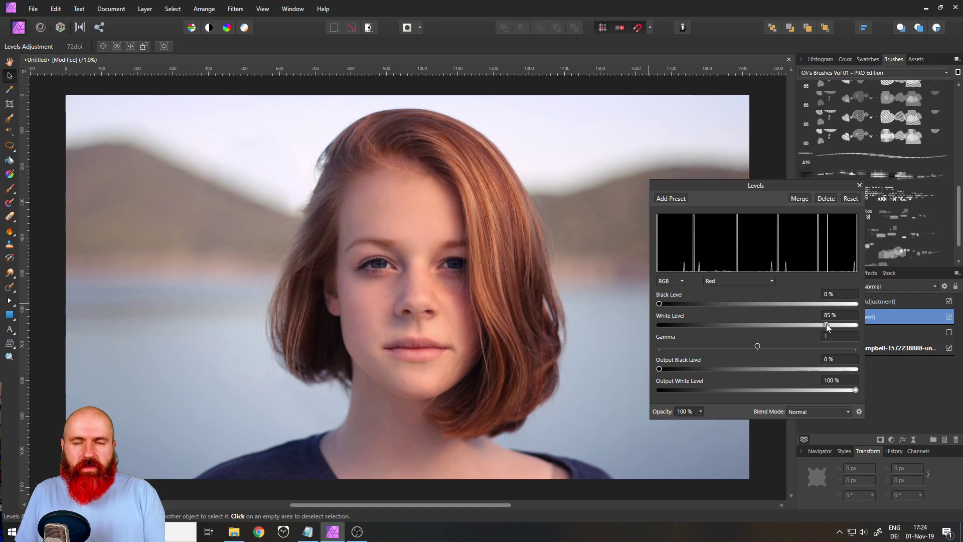
drag(826, 323, 863, 324)
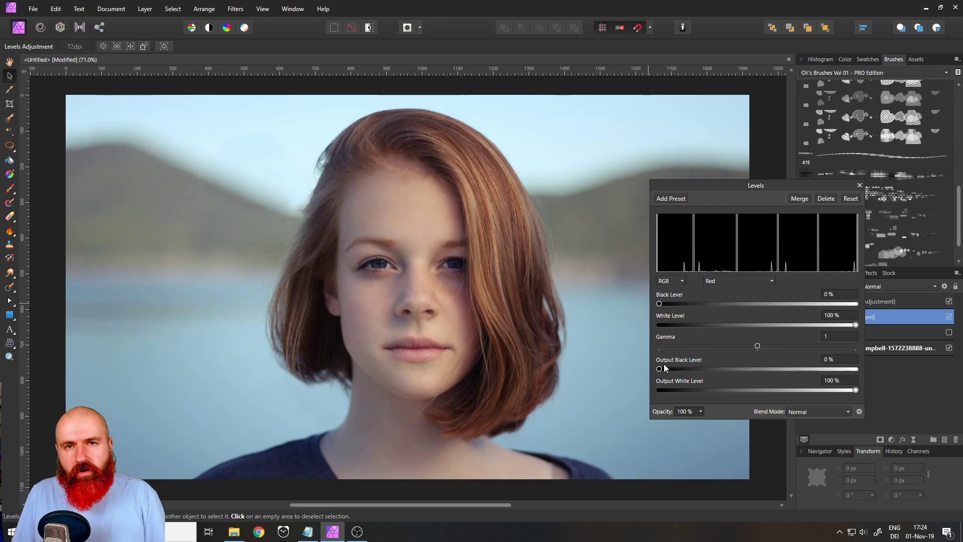
Step: Try the Red output black level at 21% and output white level at 83% on the portrait, restoring them to 0% and 100%
drag(658, 368, 703, 371)
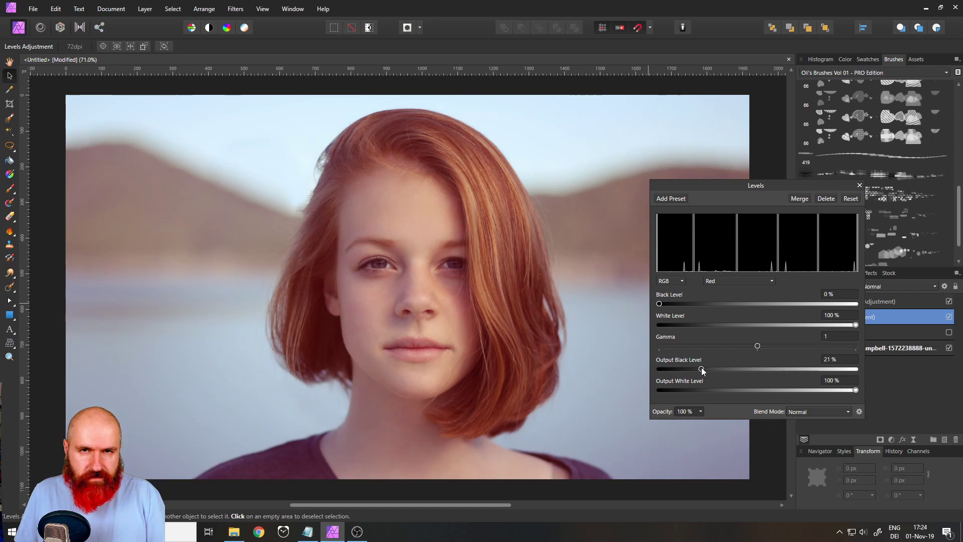
drag(702, 369, 651, 370)
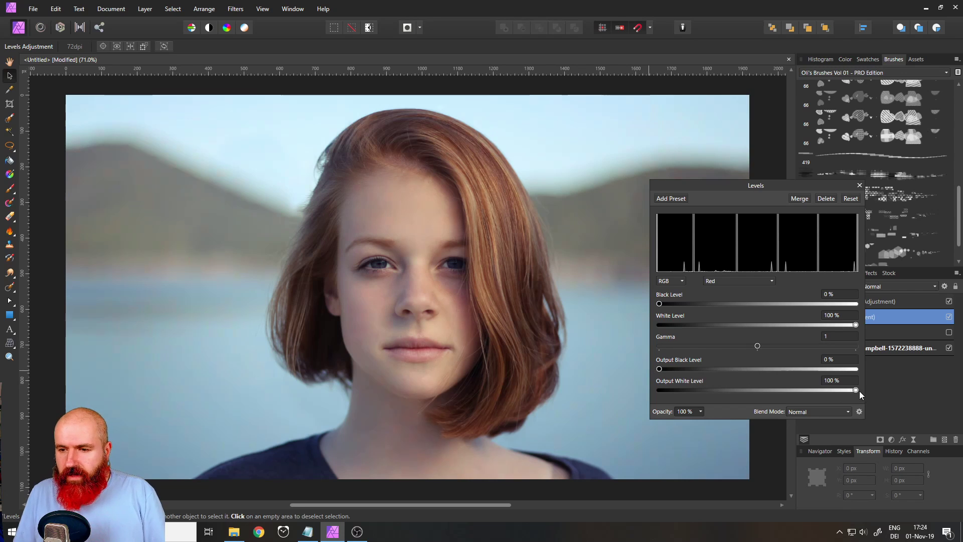
drag(854, 390, 823, 389)
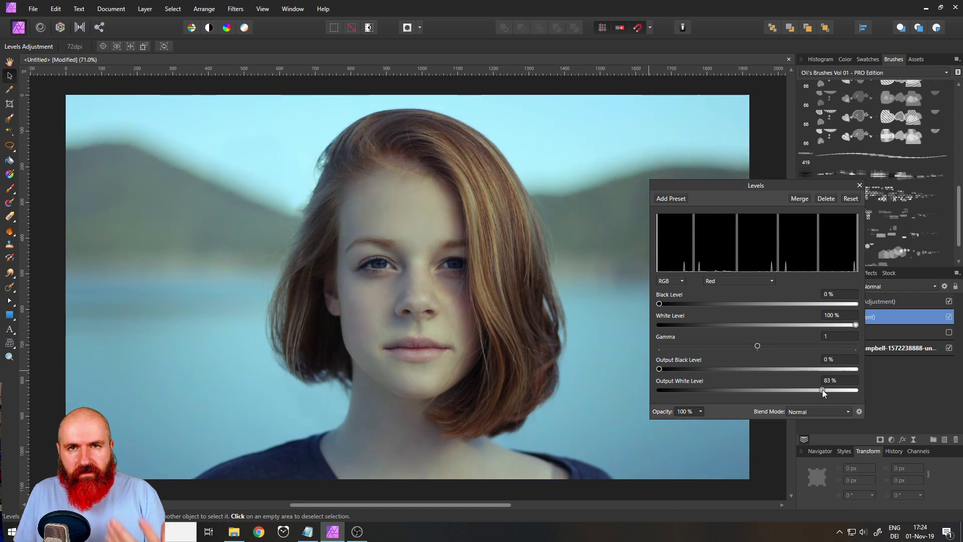
drag(823, 389, 863, 390)
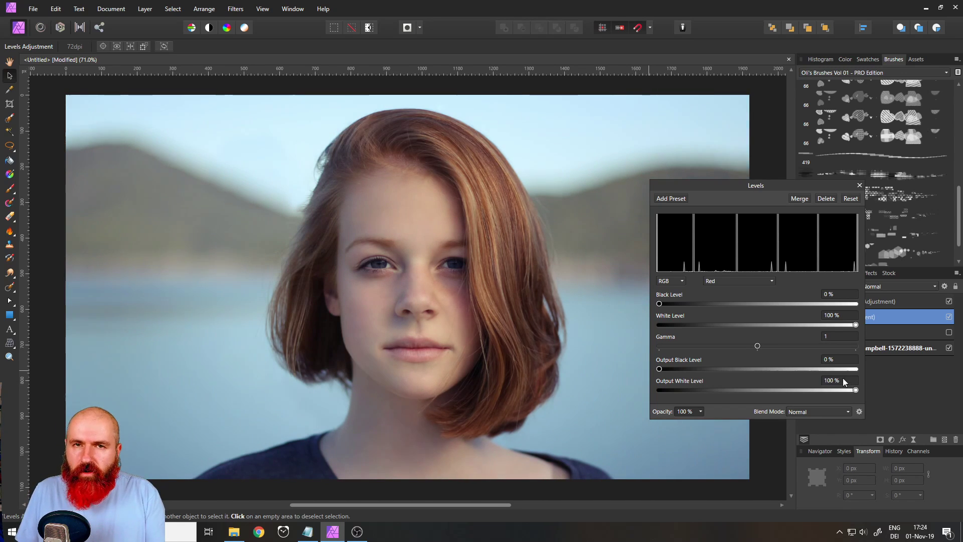
Step: Switch the Levels adjustment to the Green channel and show the grey bars instead of the portrait, with the dialog beside them
drag(718, 186, 598, 184)
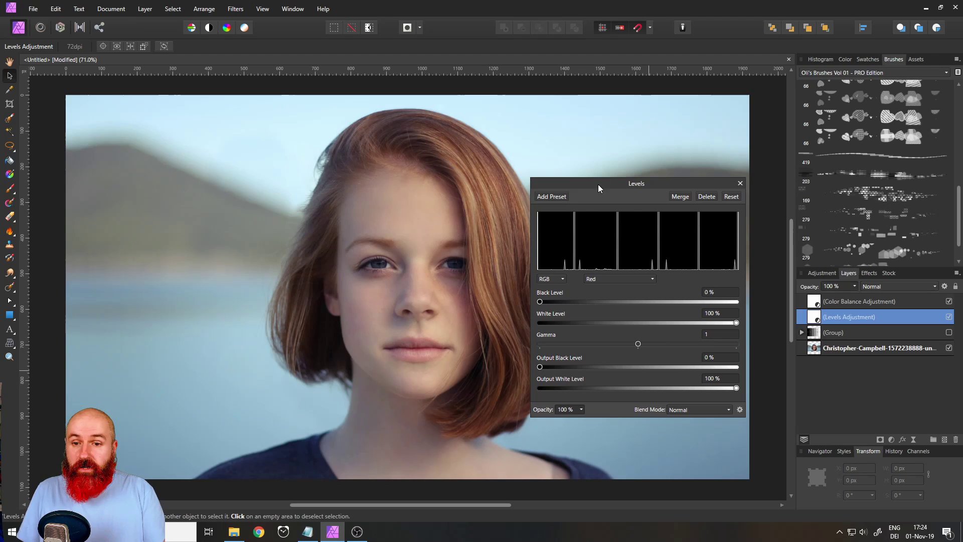
click(622, 278)
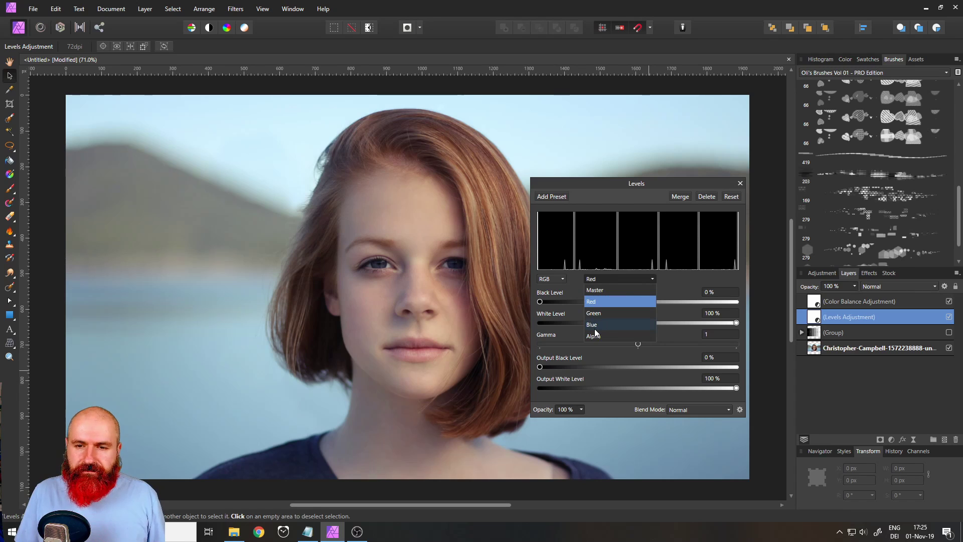
click(594, 313)
click(949, 333)
click(949, 348)
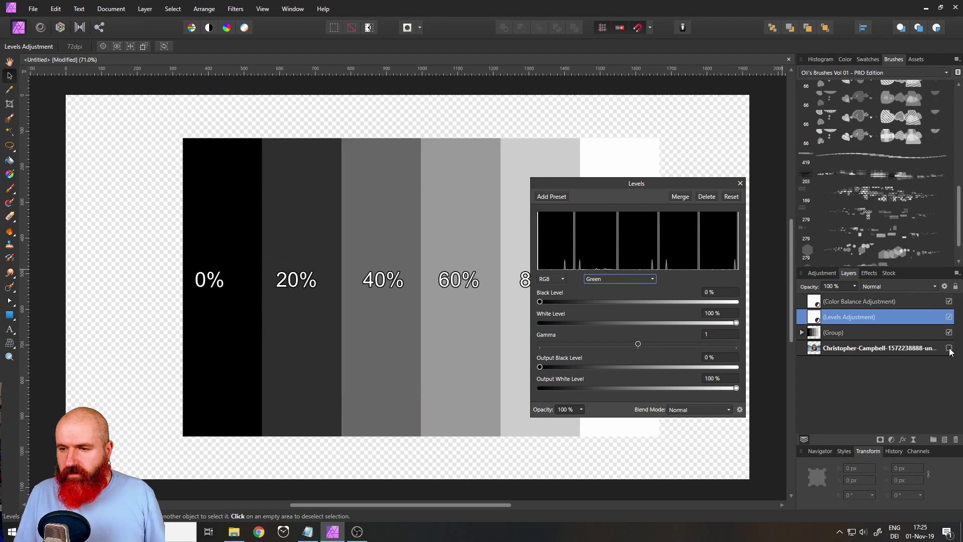
drag(571, 182, 681, 188)
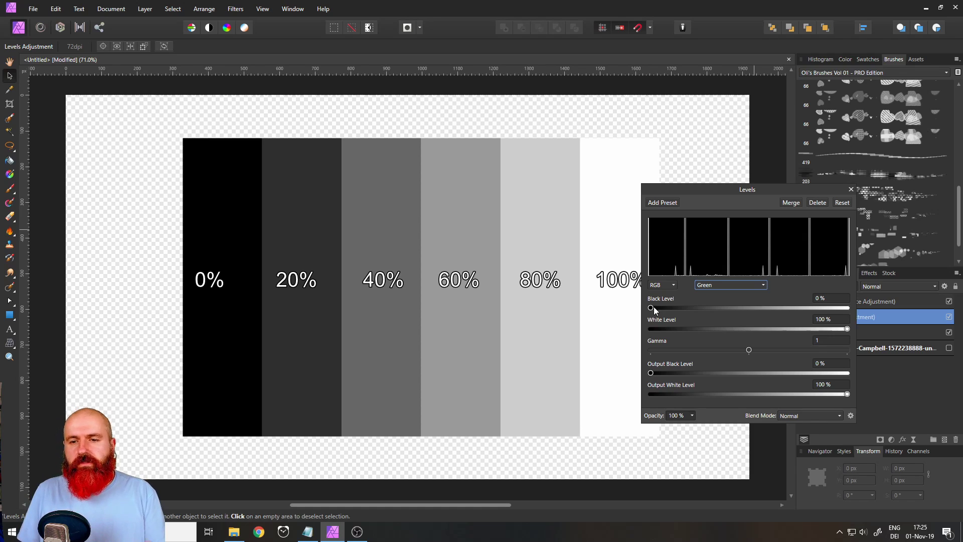
Step: Try the Green channel's black level at 87% and test its white level, restoring them to 0% and 100%
drag(650, 308, 823, 309)
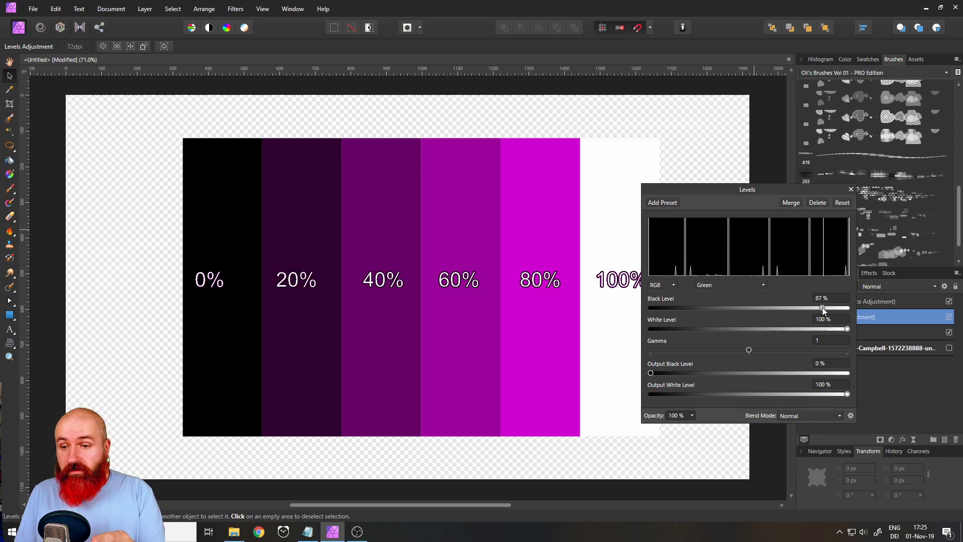
drag(823, 308, 650, 308)
mouse_move(848, 330)
mouse_down()
mouse_move(683, 329)
mouse_move(852, 328)
mouse_up()
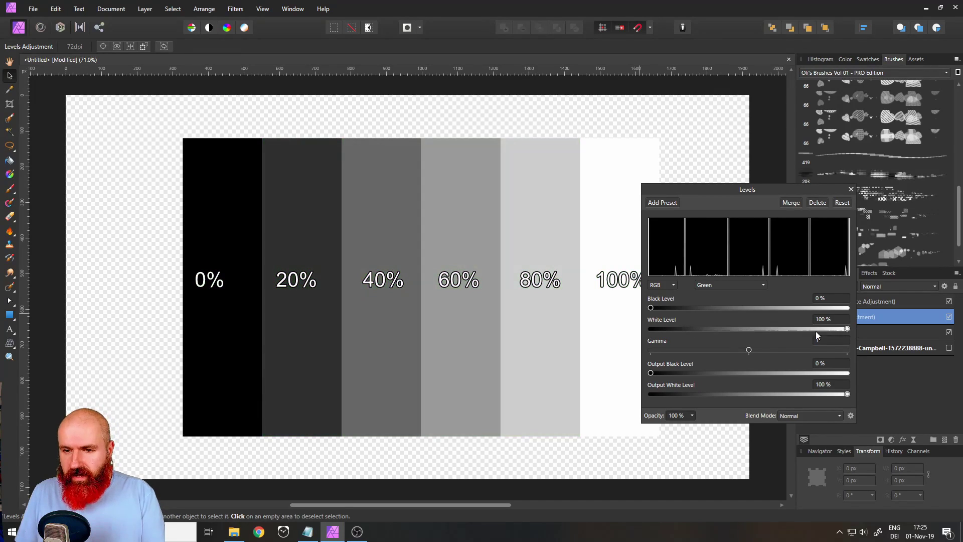
Step: Try the Green channel's output black level at 56% and output white level at 52%, restoring them to 0% and 100%
drag(651, 373, 761, 374)
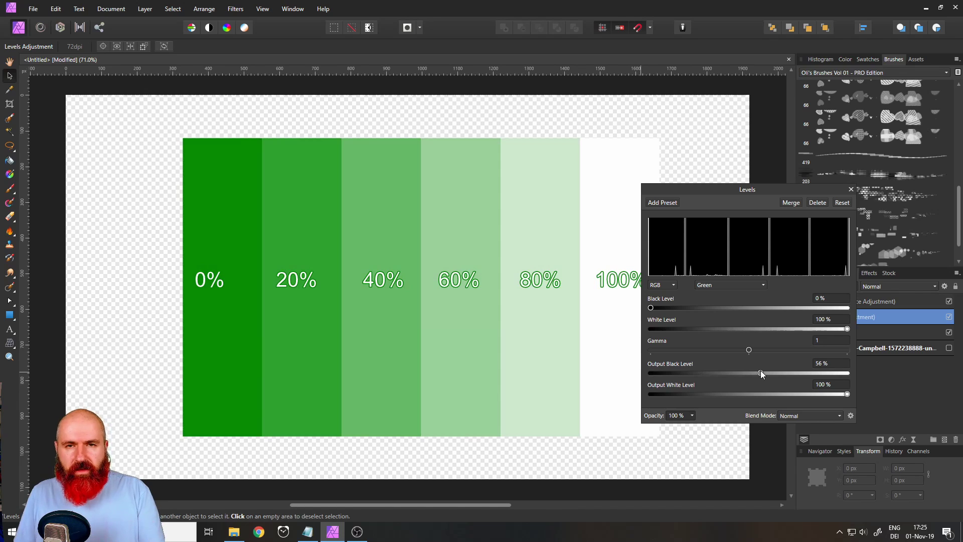
drag(761, 373, 665, 379)
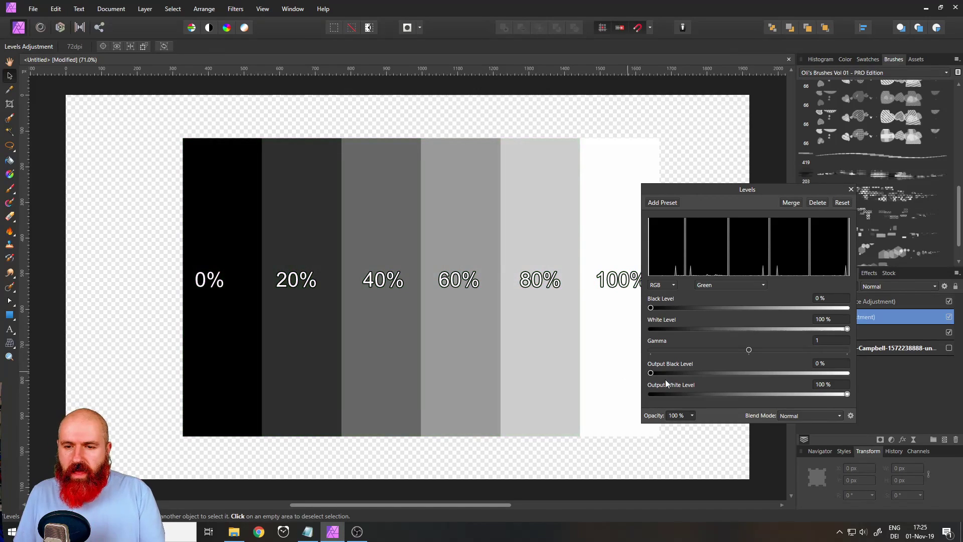
drag(847, 394, 756, 394)
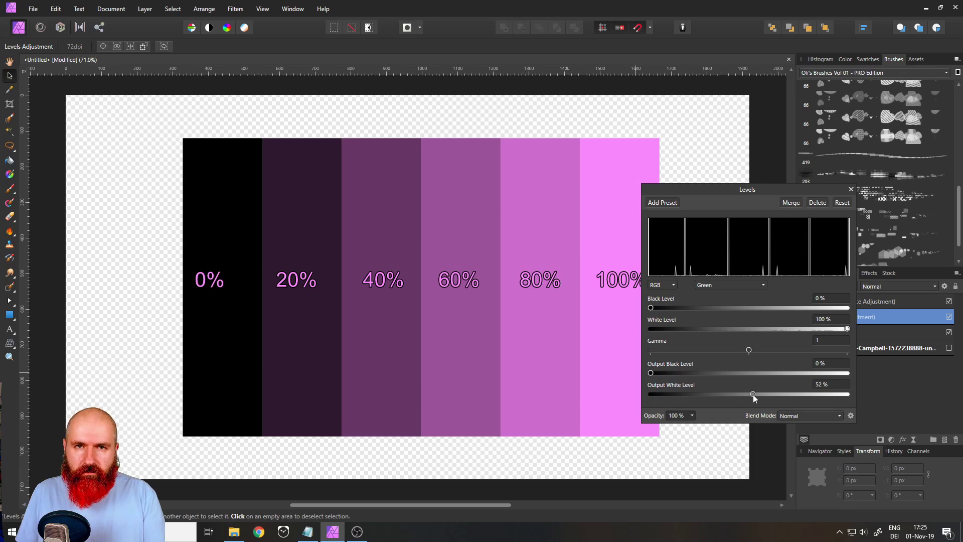
key(ctrl+z)
Step: Switch the Levels adjustment to the Blue channel and test its input and output black and white levels, restoring them to 0% and 100%
click(718, 284)
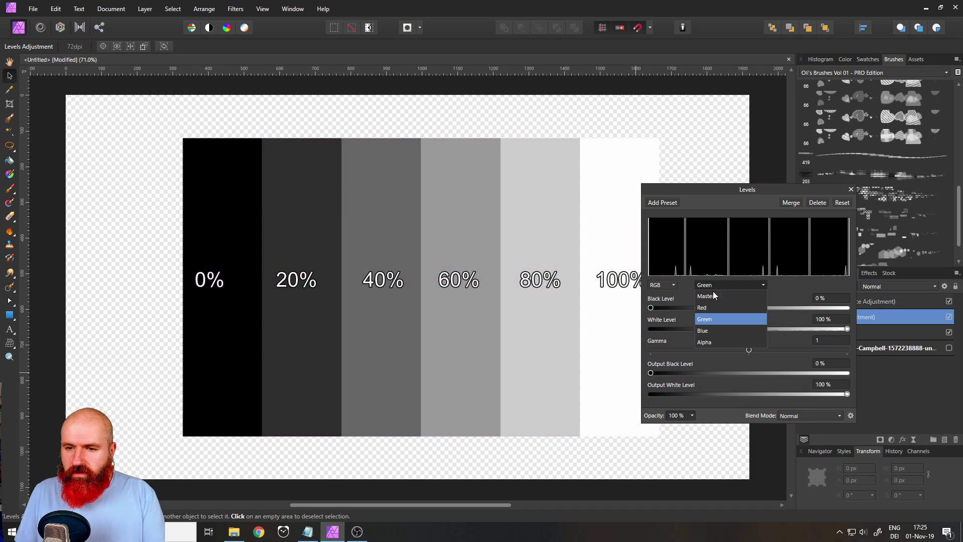
click(706, 332)
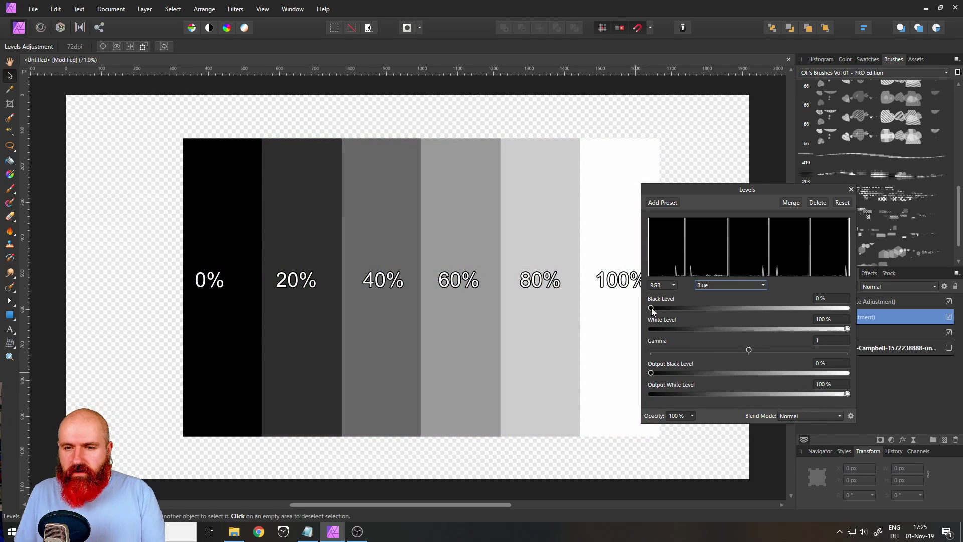
mouse_move(651, 309)
mouse_down()
mouse_move(848, 309)
mouse_move(650, 308)
mouse_up()
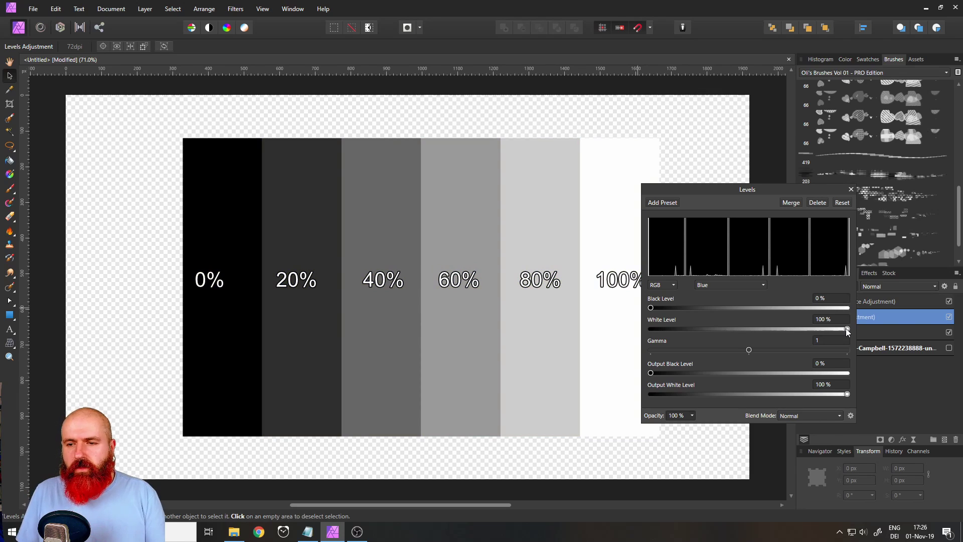
mouse_move(846, 329)
mouse_down()
mouse_move(692, 329)
mouse_move(862, 327)
mouse_up()
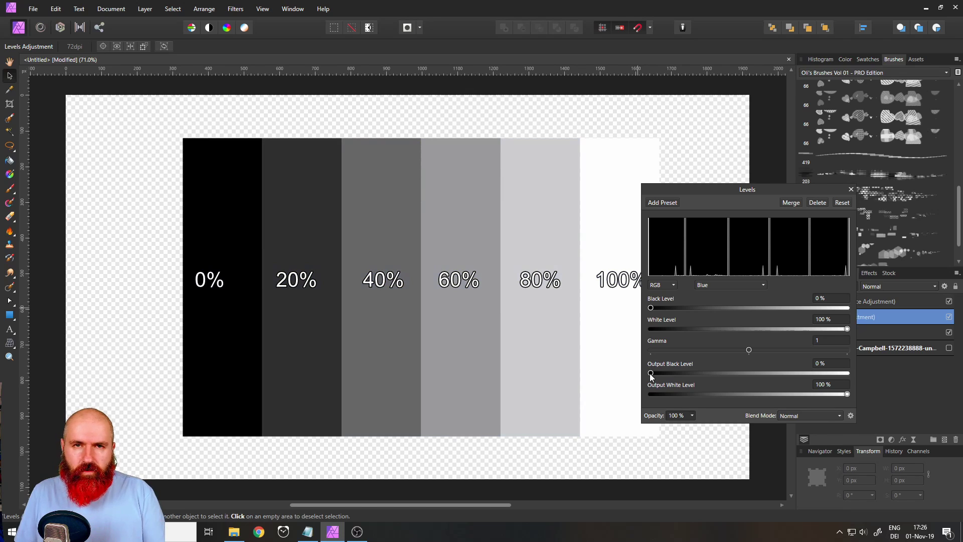
mouse_move(651, 373)
mouse_down()
mouse_move(721, 373)
mouse_move(651, 373)
mouse_up()
mouse_move(847, 394)
mouse_down()
mouse_move(782, 393)
mouse_move(848, 394)
mouse_up()
Step: Move the Levels dialog over the grey bars, and view the Color Balance adjustment's settings before closing them
drag(728, 189, 606, 165)
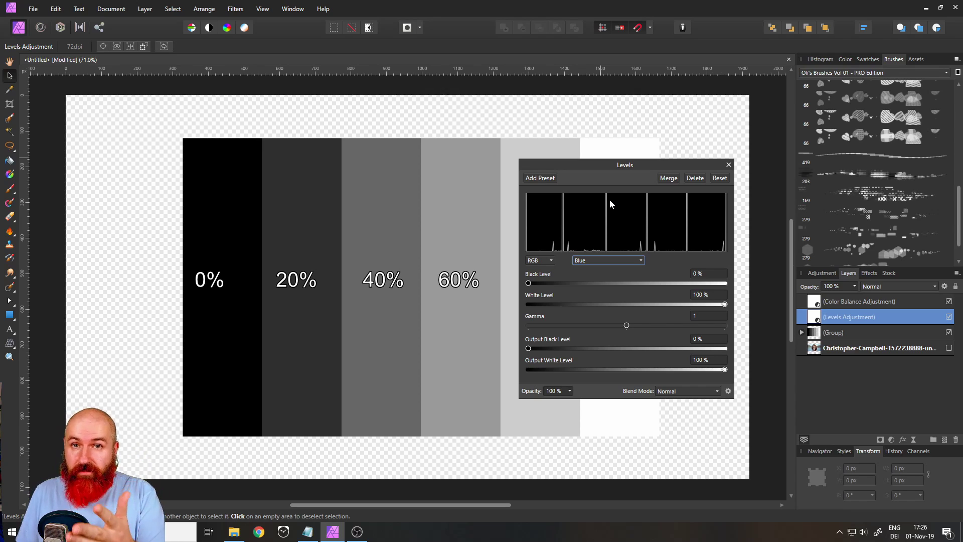
drag(603, 165, 571, 191)
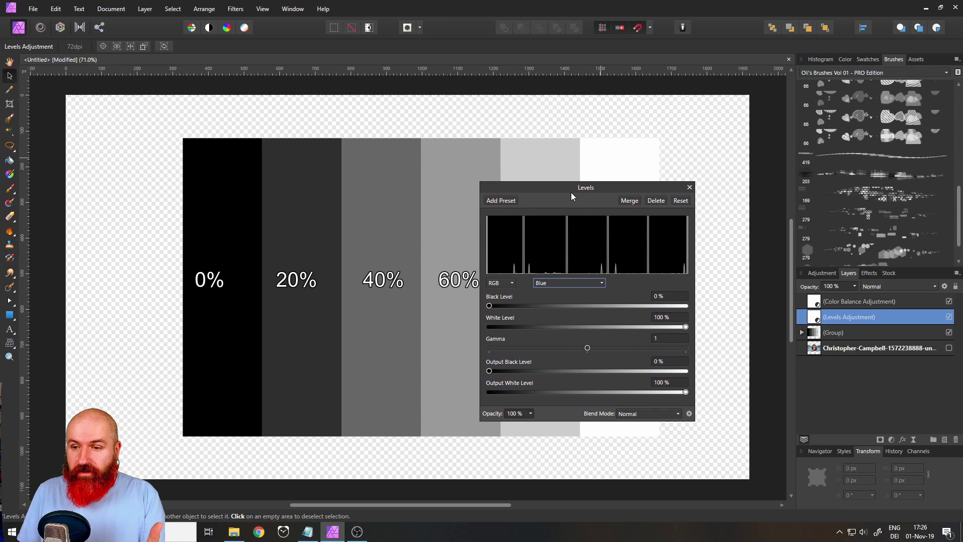
double_click(815, 301)
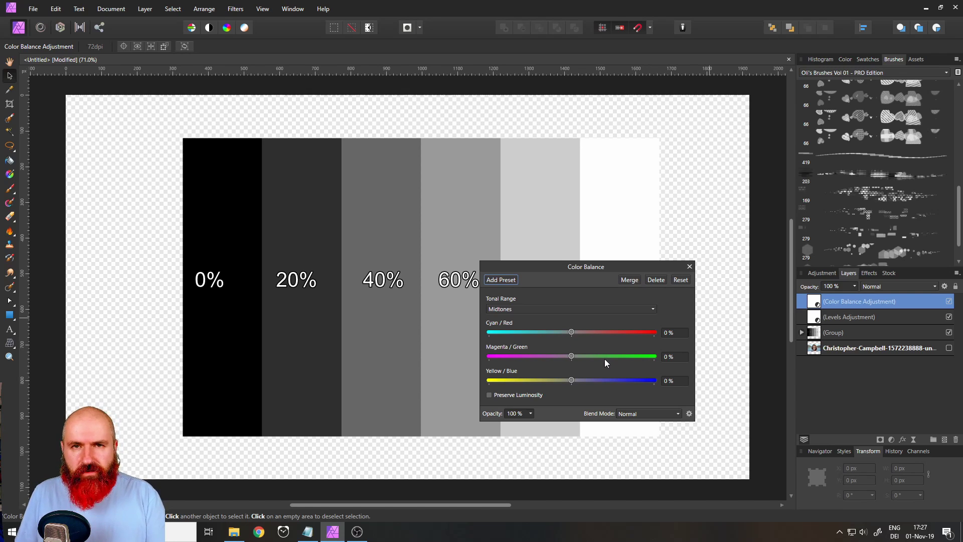
click(689, 267)
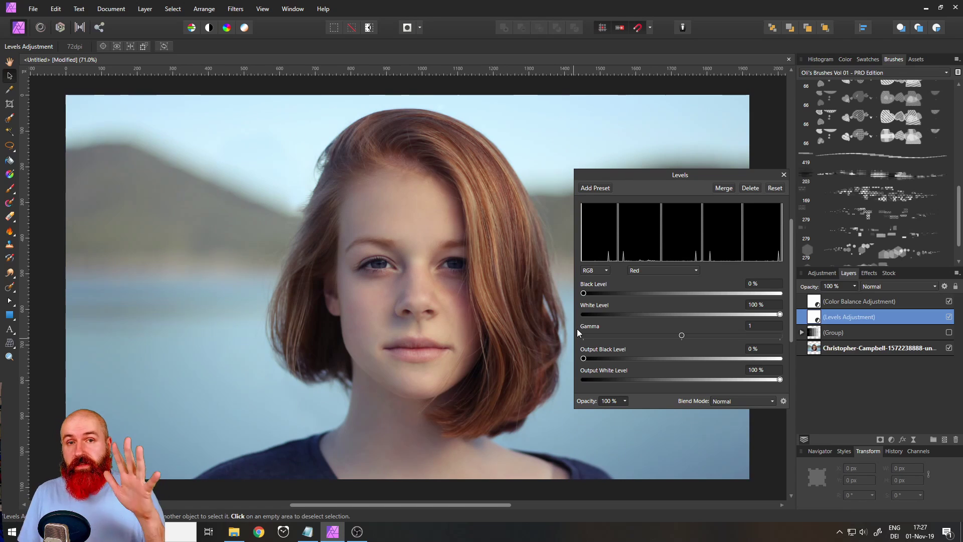
Step: Move the Levels dialog up over the portrait's hair and switch its channel from Red to Master
drag(645, 172, 600, 134)
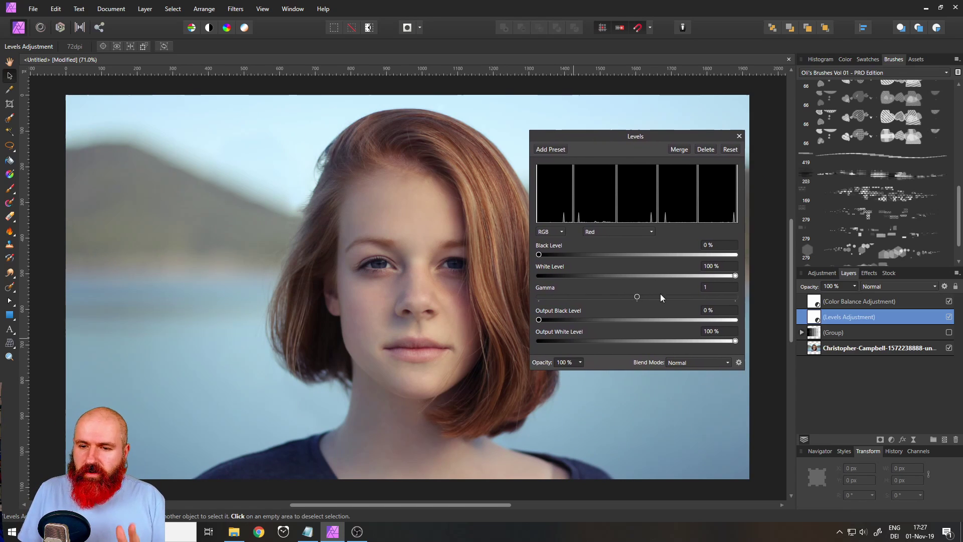
click(687, 363)
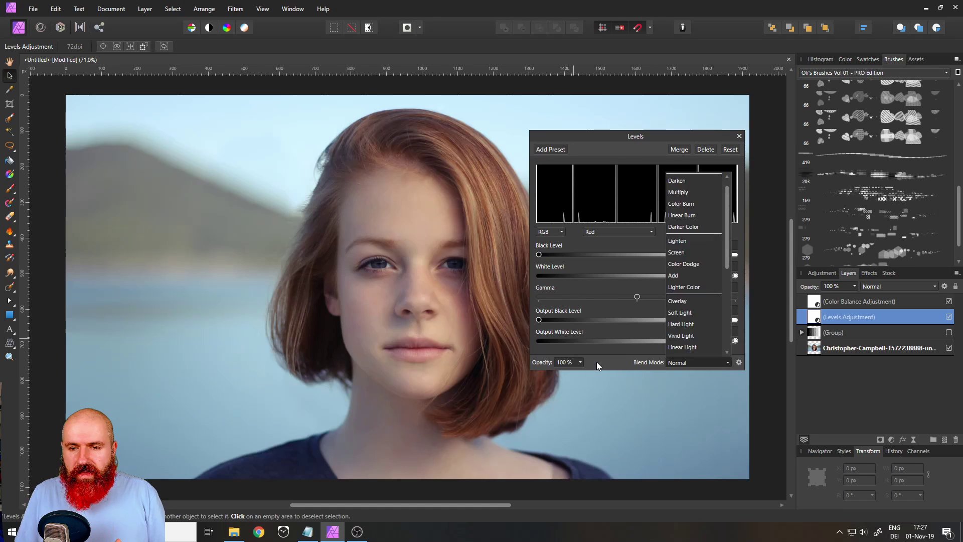
click(597, 362)
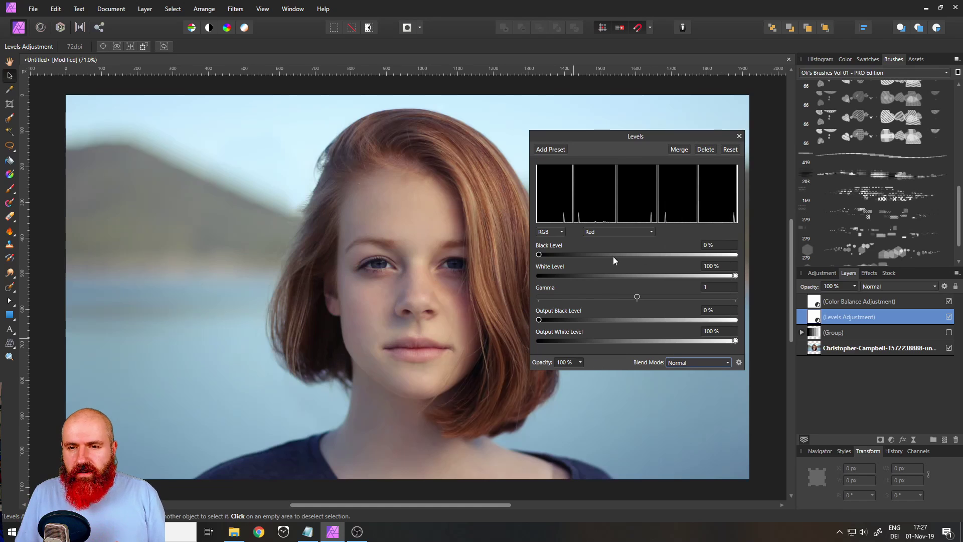
click(611, 233)
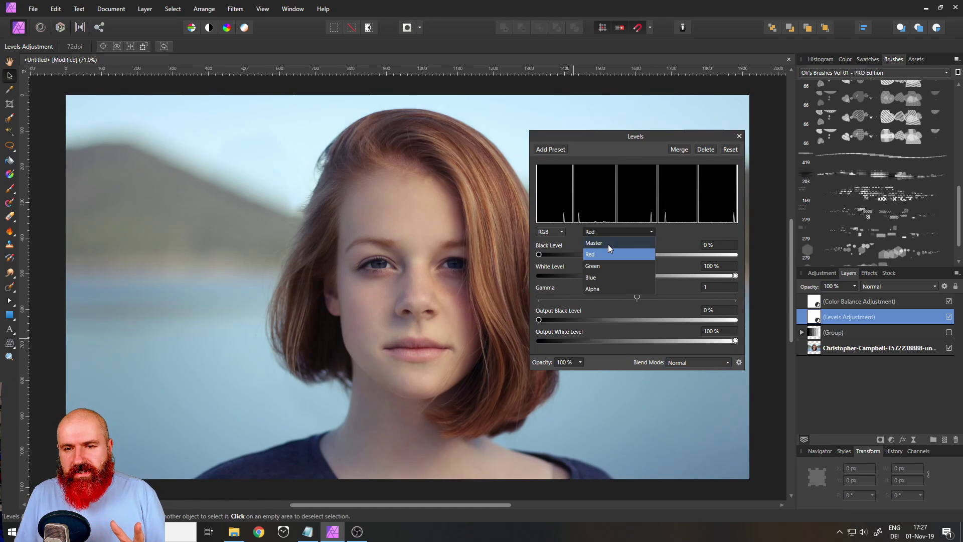
click(608, 244)
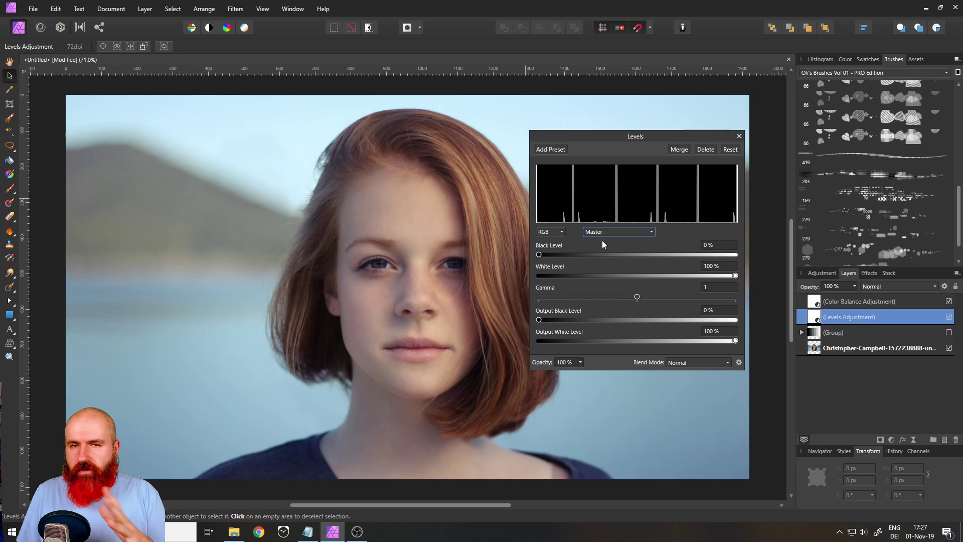
Step: Set the Levels adjustment's blend mode to Soft Light and move the dialog clear of the subject's face and hair
click(683, 363)
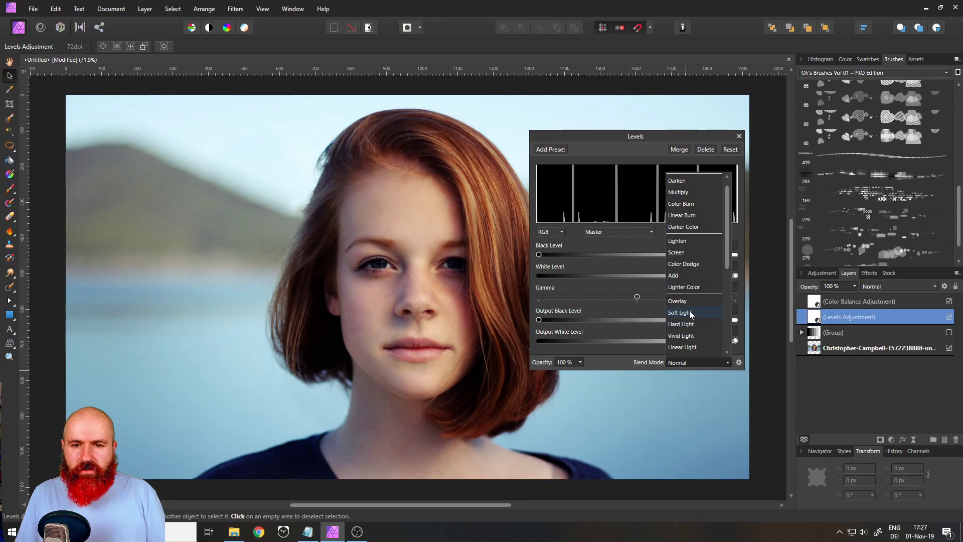
click(690, 311)
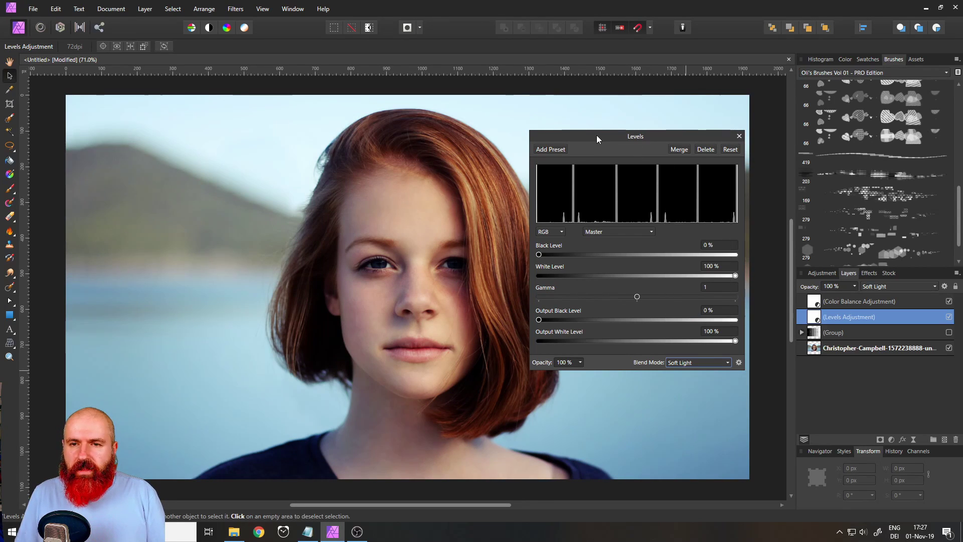
drag(597, 134, 632, 158)
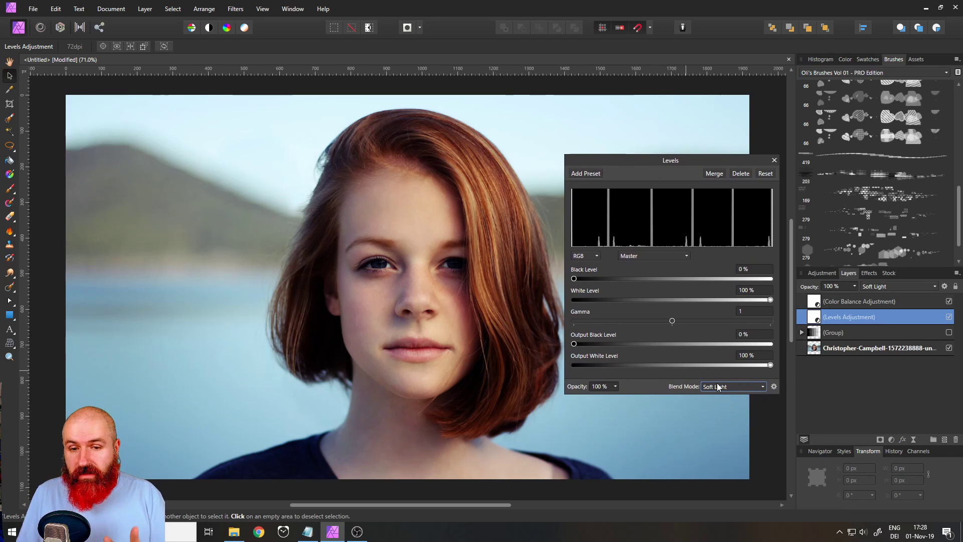
Step: Hide and show the Levels adjustment twice to compare the portrait, and test its opacity slider, leaving it at 100%
click(948, 316)
click(949, 317)
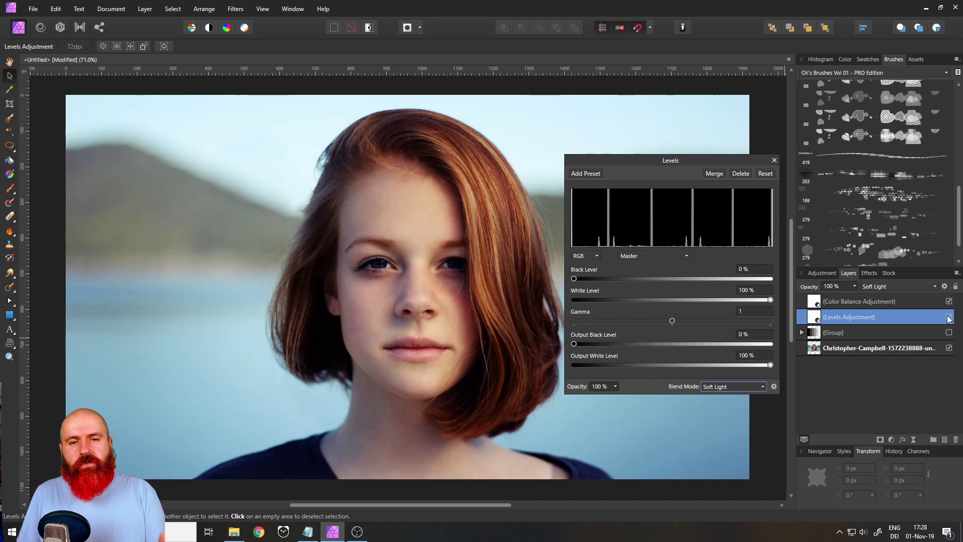
click(950, 317)
click(950, 318)
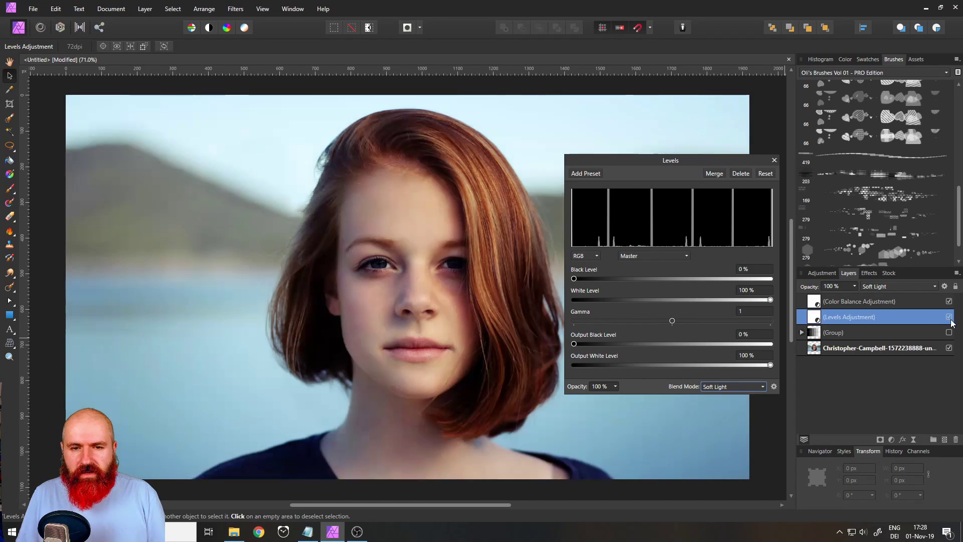
click(615, 388)
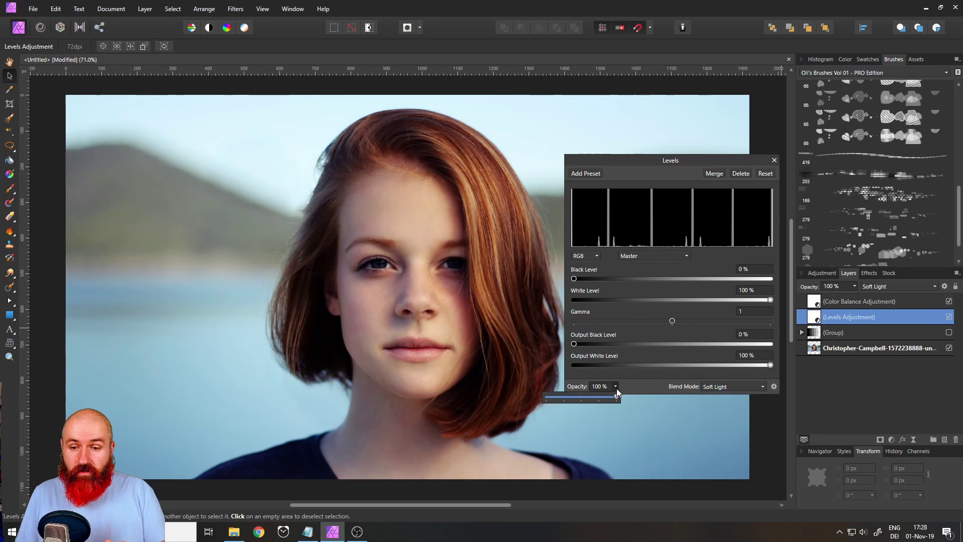
mouse_move(616, 396)
mouse_down()
mouse_move(573, 396)
mouse_move(617, 396)
mouse_up()
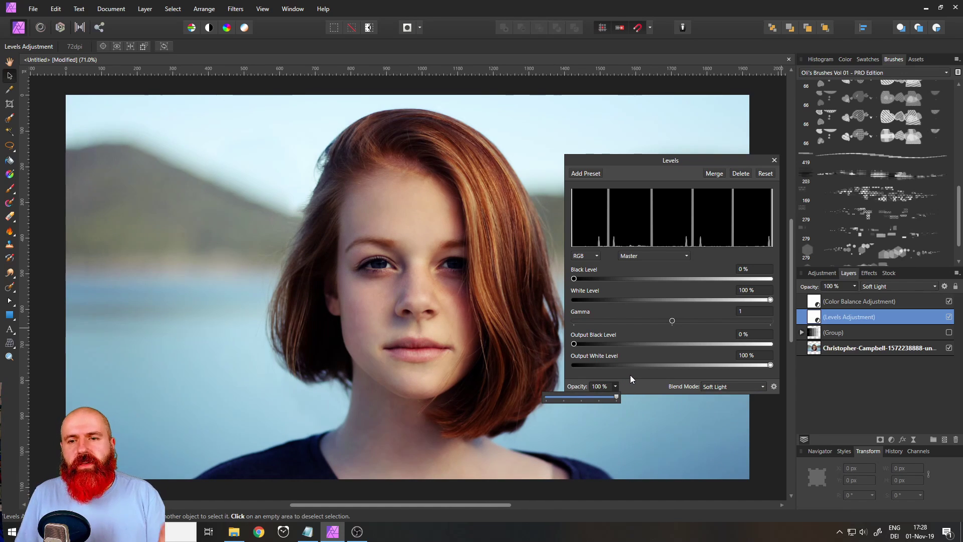
Step: Preview other blend modes for the Levels adjustment, set it back to Normal, and view the channel choices while keeping Master
click(718, 386)
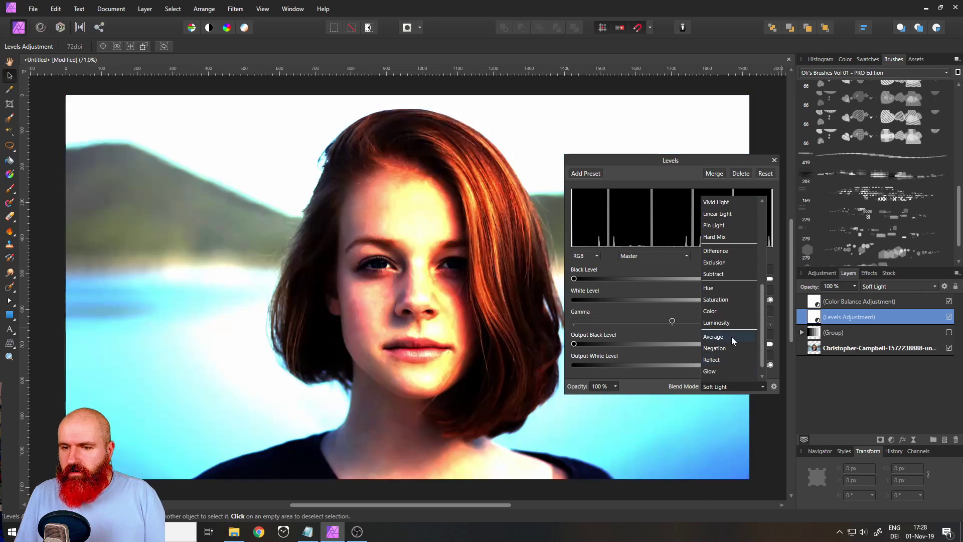
scroll(761, 341, up, 3)
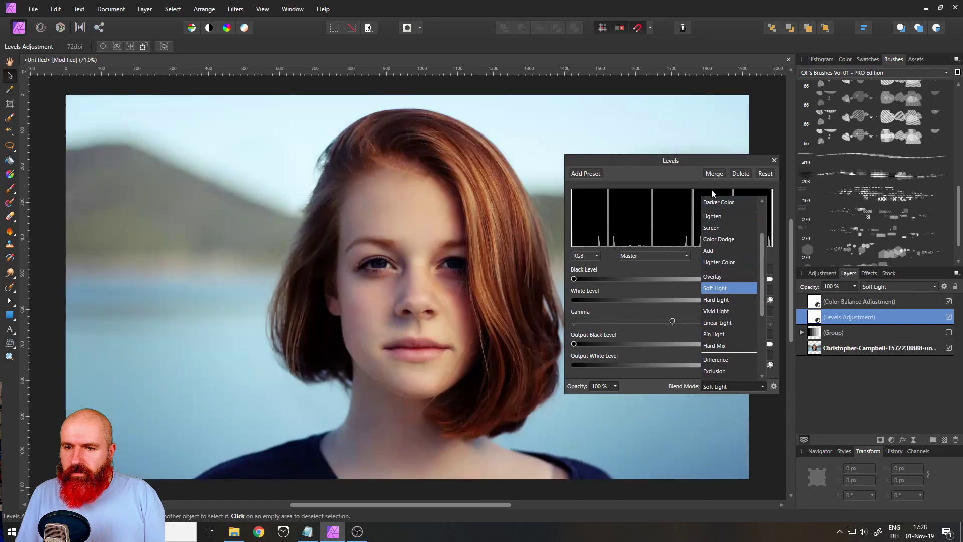
scroll(713, 202, up, 2)
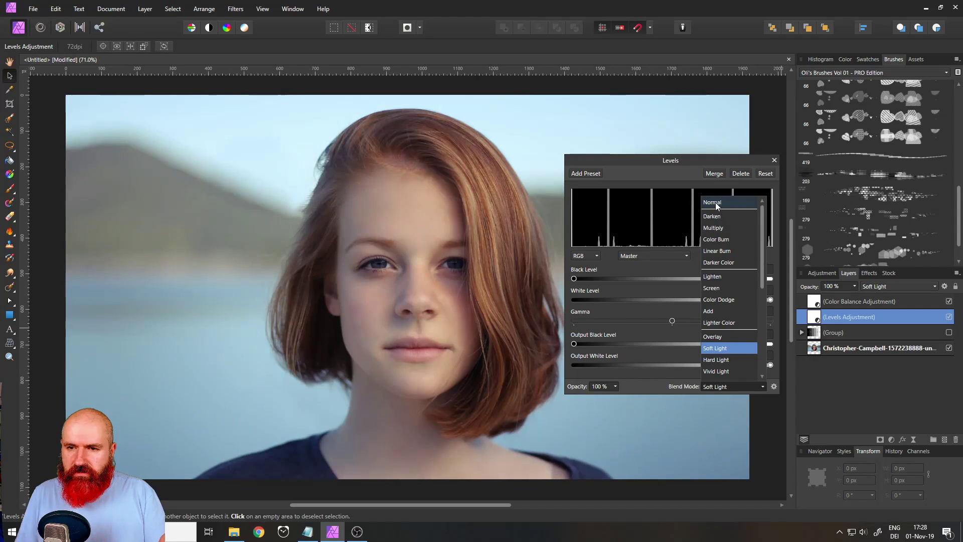
click(716, 203)
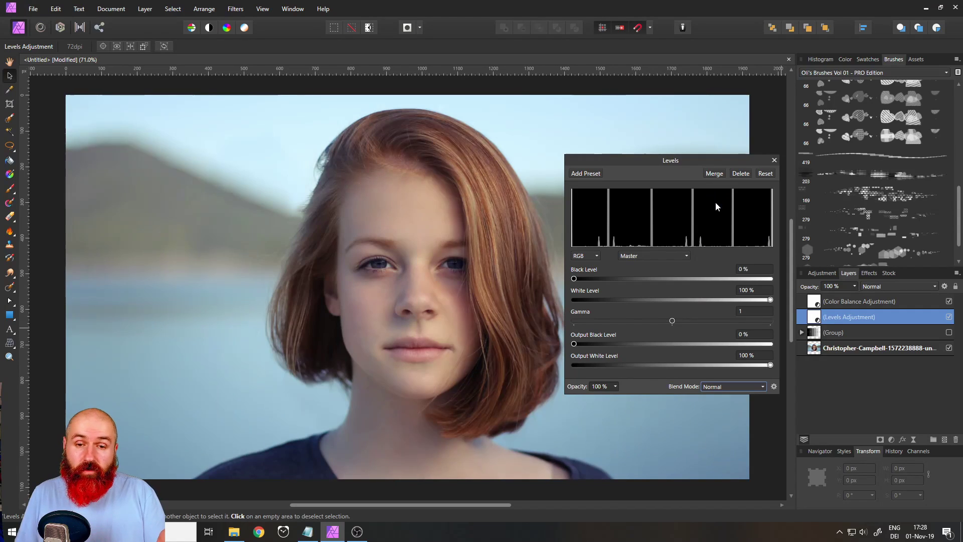
click(642, 254)
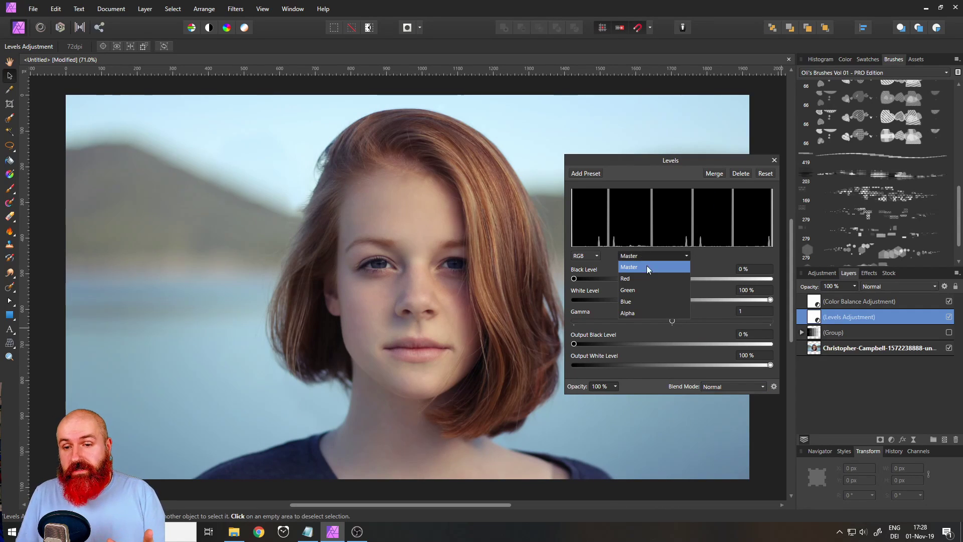
click(709, 261)
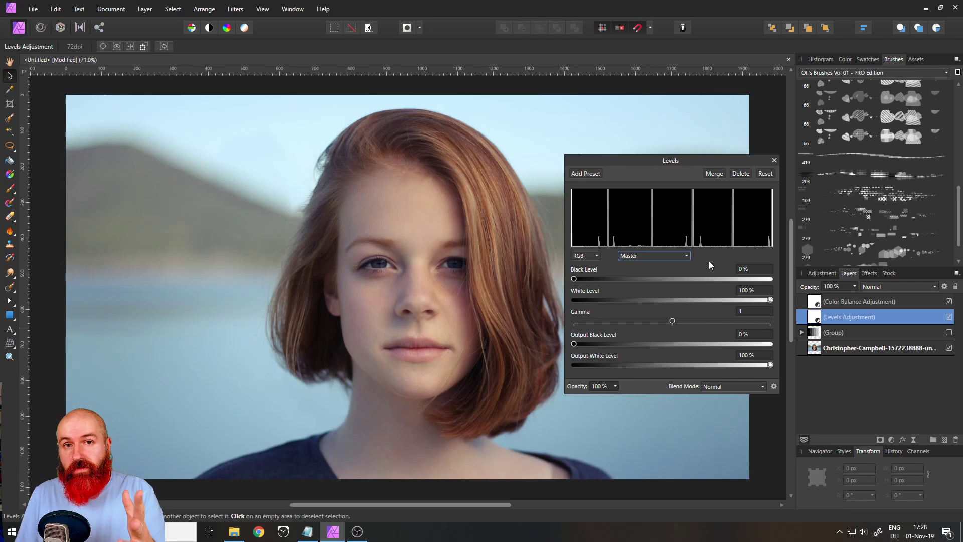